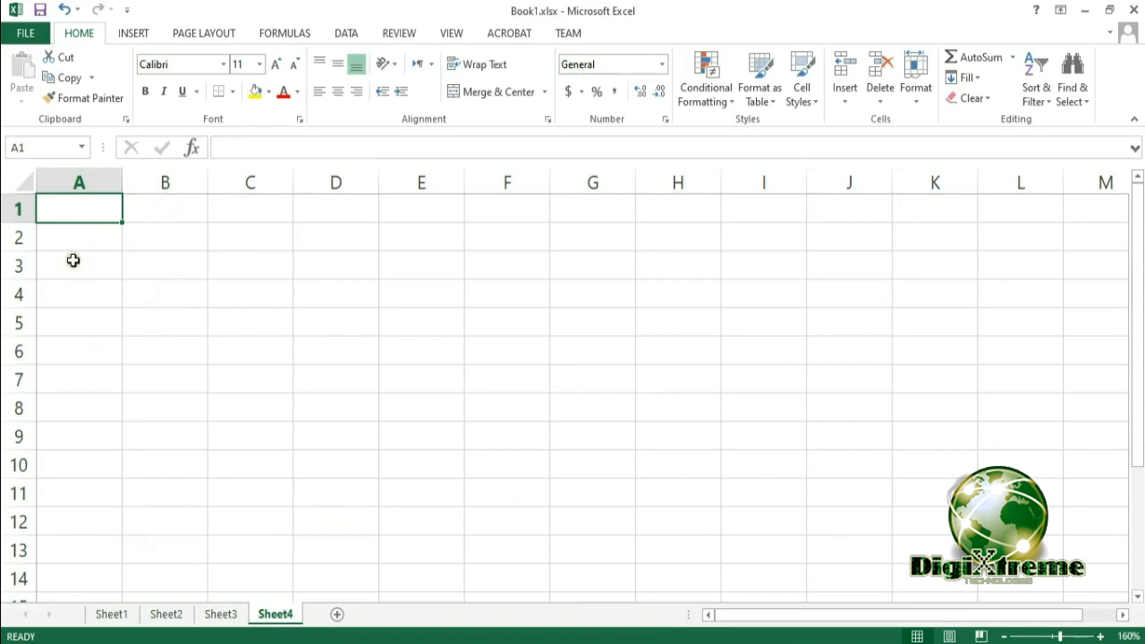
# - Select the individual cells B1, C1, D1, E1, E5, C6 and B4 on Sheet4, returning to A1
pyautogui.click(178, 210)
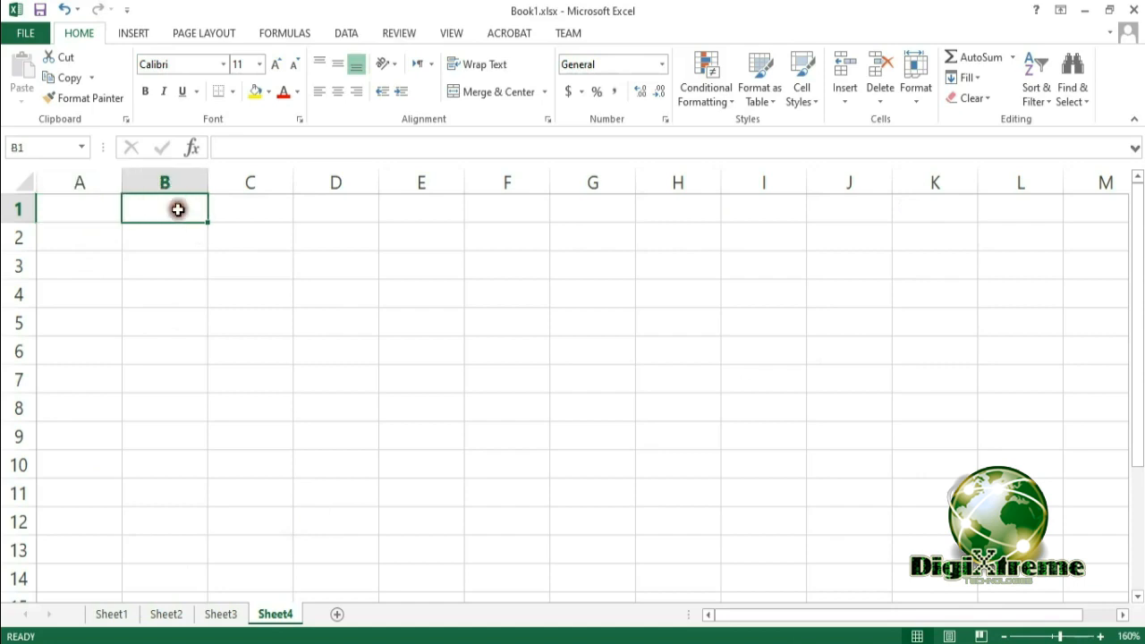
pyautogui.click(263, 208)
pyautogui.click(345, 207)
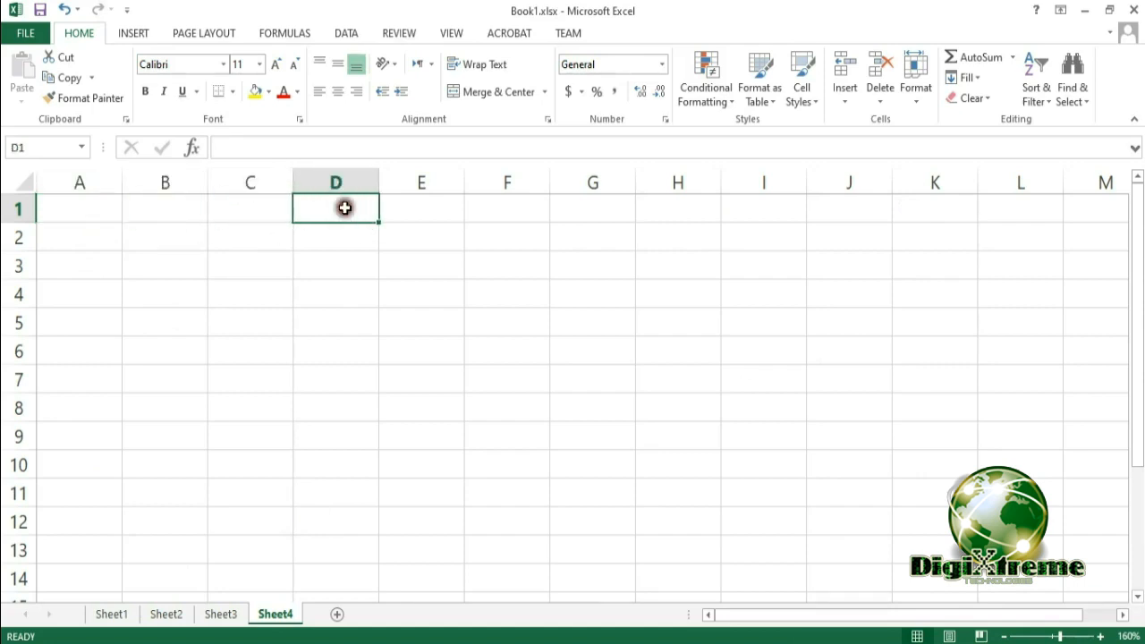
pyautogui.click(435, 206)
pyautogui.click(414, 326)
pyautogui.click(230, 360)
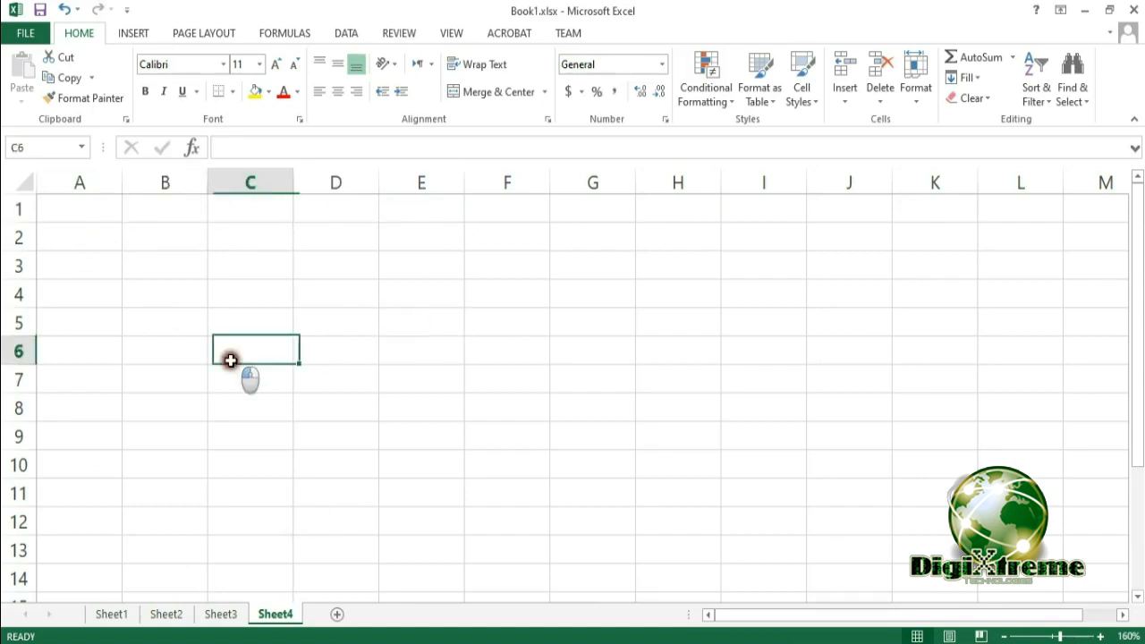
pyautogui.click(138, 294)
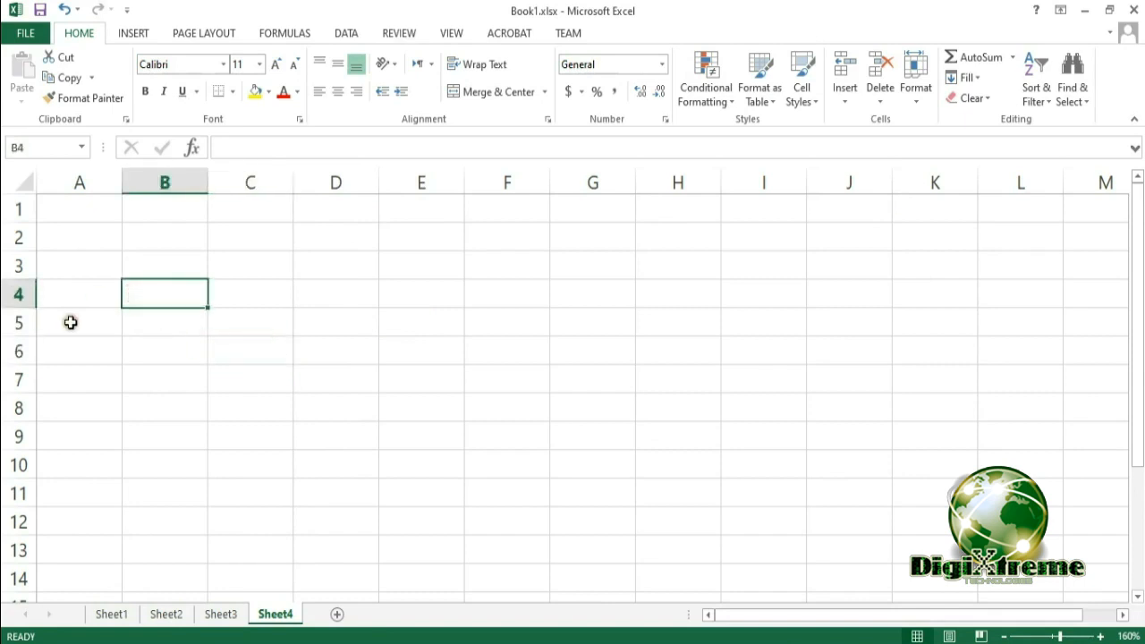
pyautogui.click(76, 215)
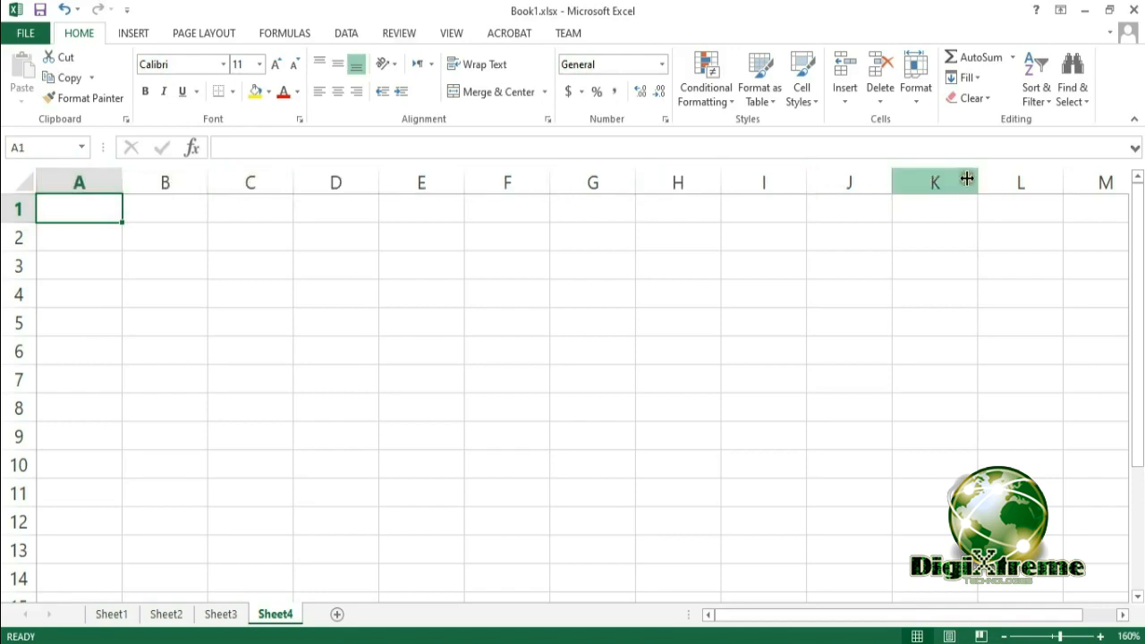
# - Select C4 and A1 through D1 one cell at a time, ending on A1, to see how each cell is addressed
pyautogui.moveTo(773, 616)
pyautogui.mouseDown()
pyautogui.moveTo(829, 614)
pyautogui.moveTo(759, 615)
pyautogui.mouseUp()
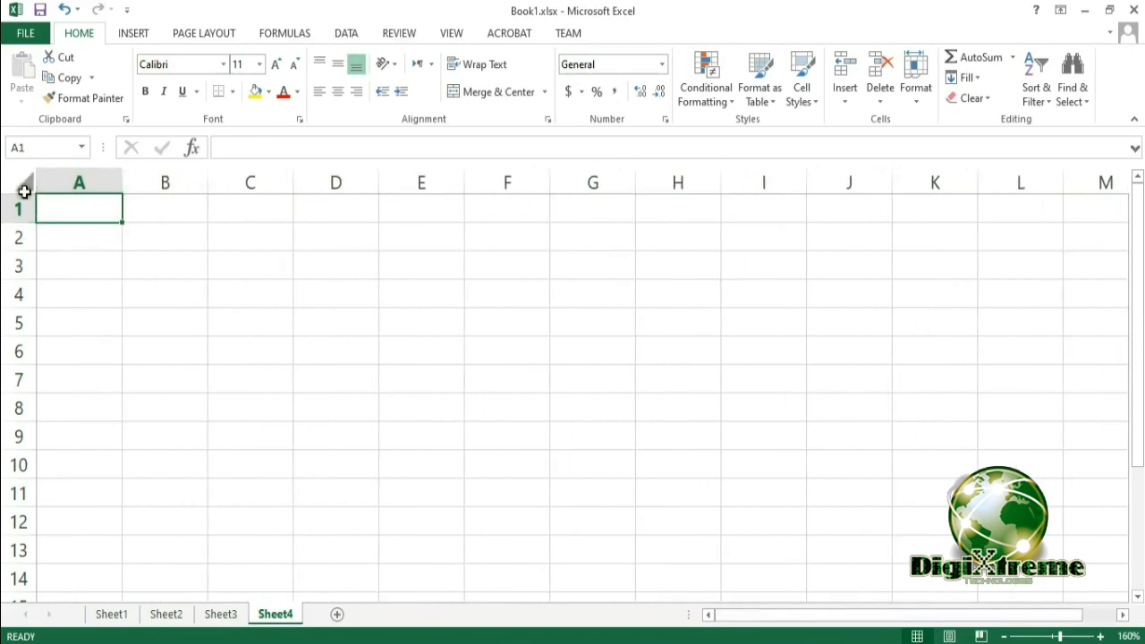
pyautogui.moveTo(1139, 242); pyautogui.dragTo(1139, 188)
pyautogui.click(274, 299)
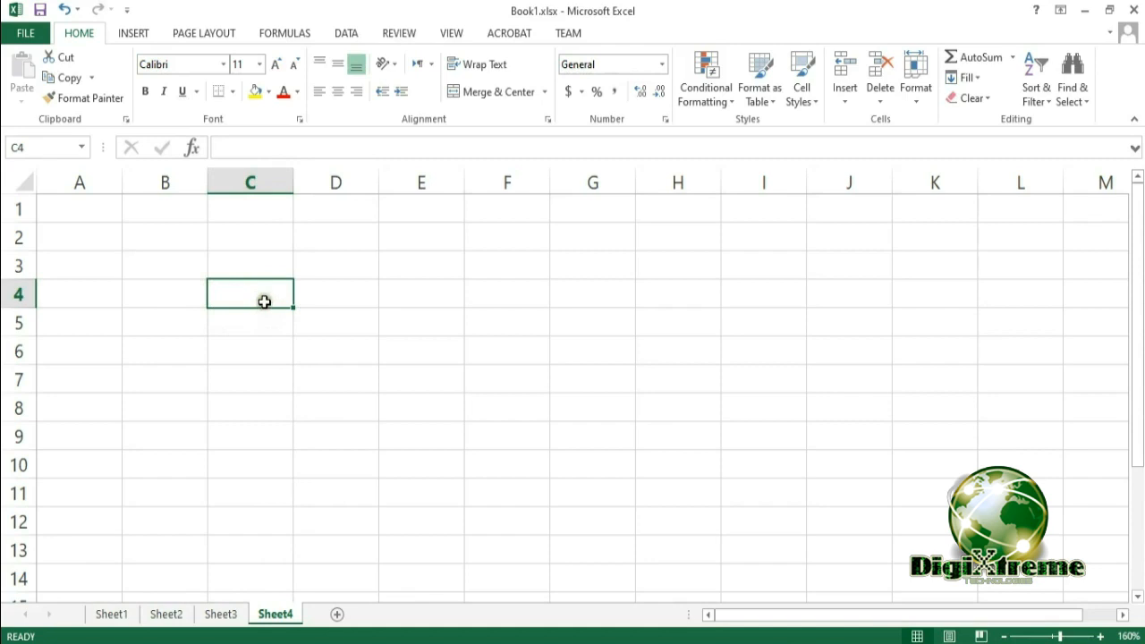
pyautogui.click(80, 214)
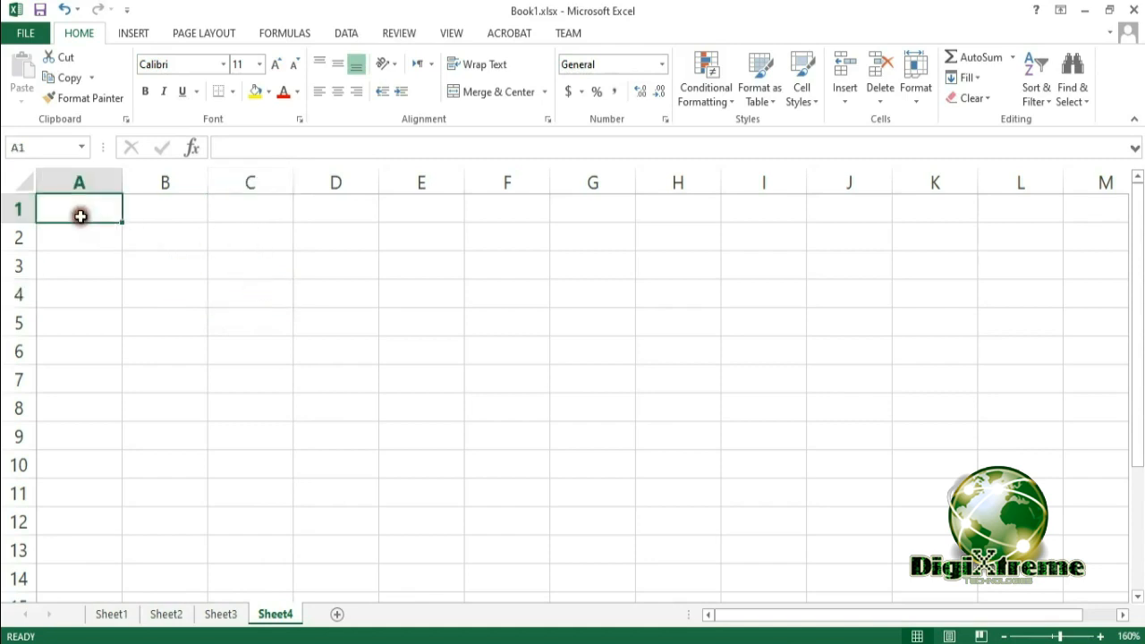
pyautogui.click(153, 213)
pyautogui.click(258, 212)
pyautogui.click(334, 213)
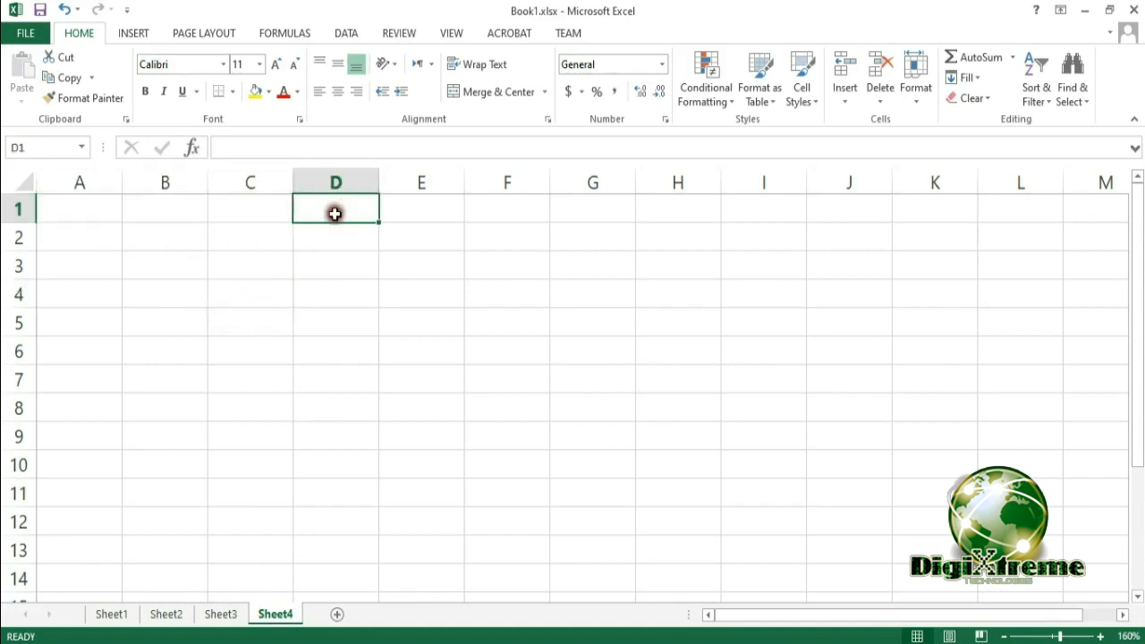
pyautogui.click(79, 208)
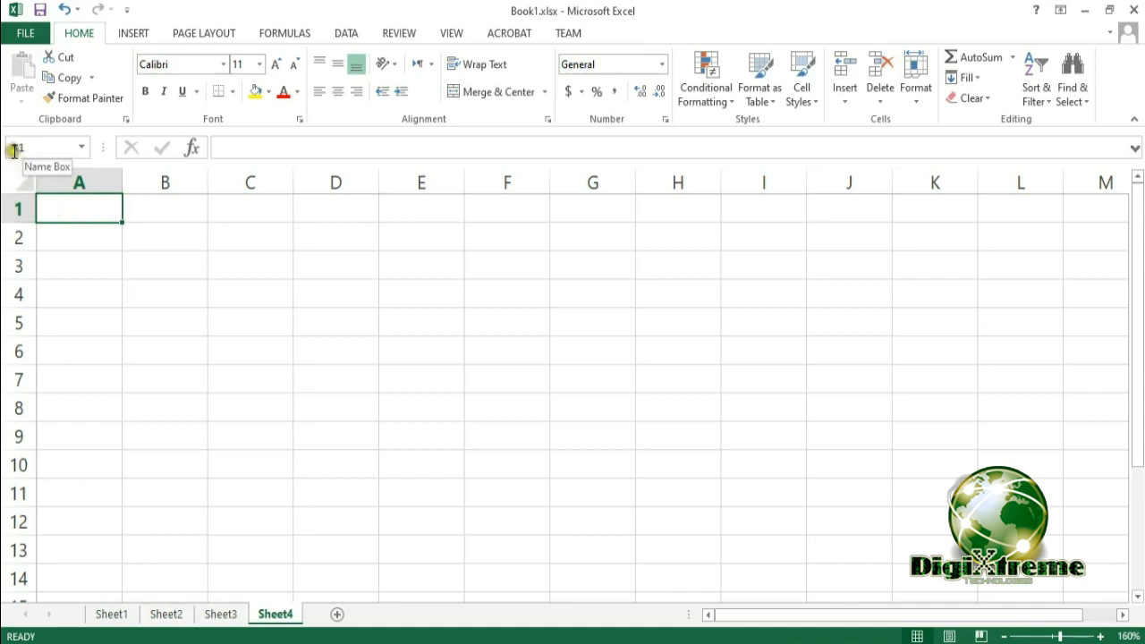
# - Check the column-and-row address of scattered cells such as E4, C9, I7, E13 and B8, finishing on F3
pyautogui.click(410, 305)
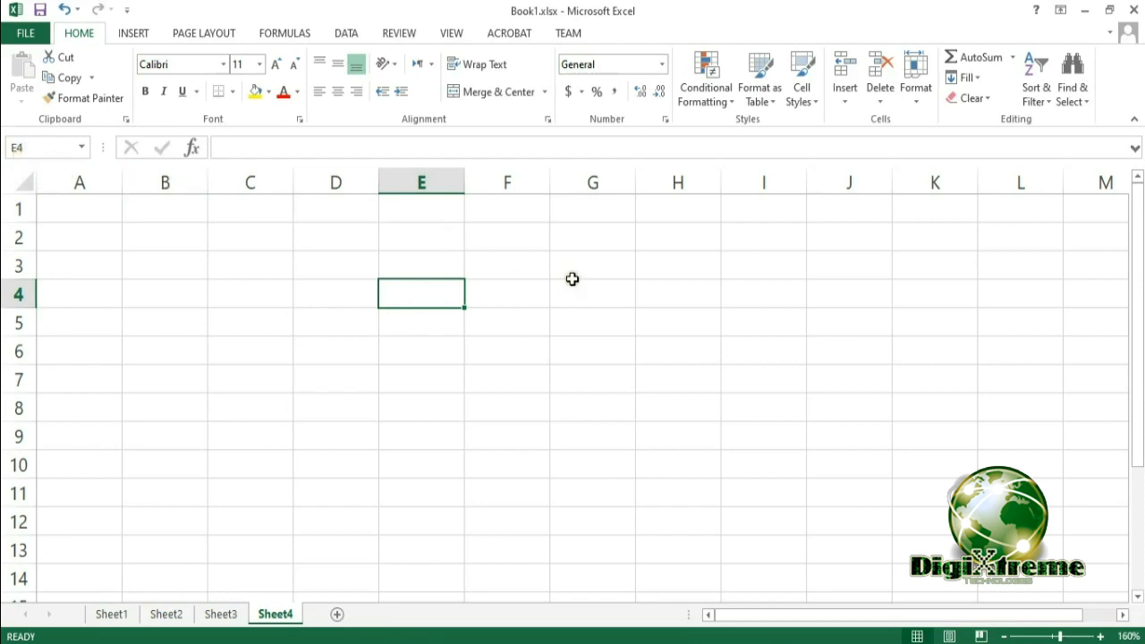
pyautogui.click(270, 438)
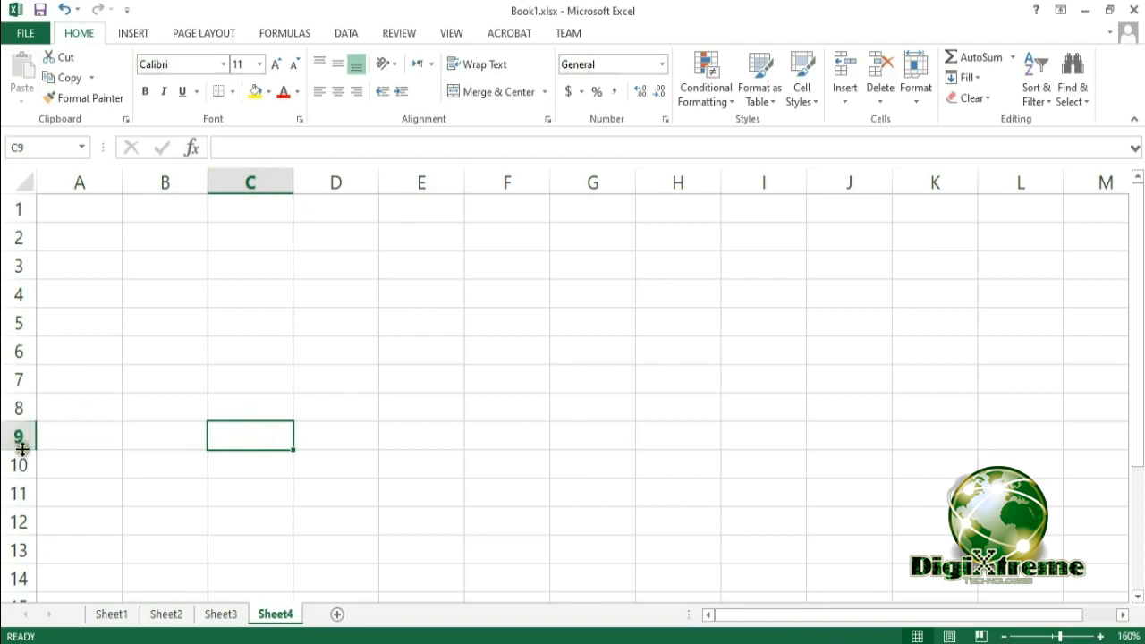
pyautogui.click(775, 379)
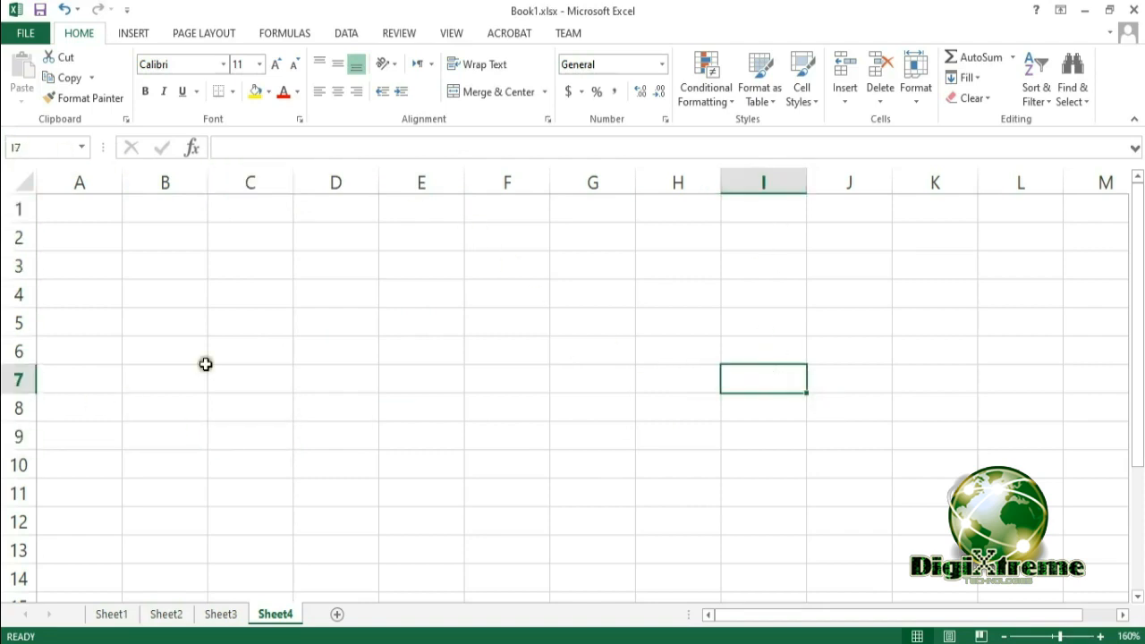
pyautogui.click(410, 549)
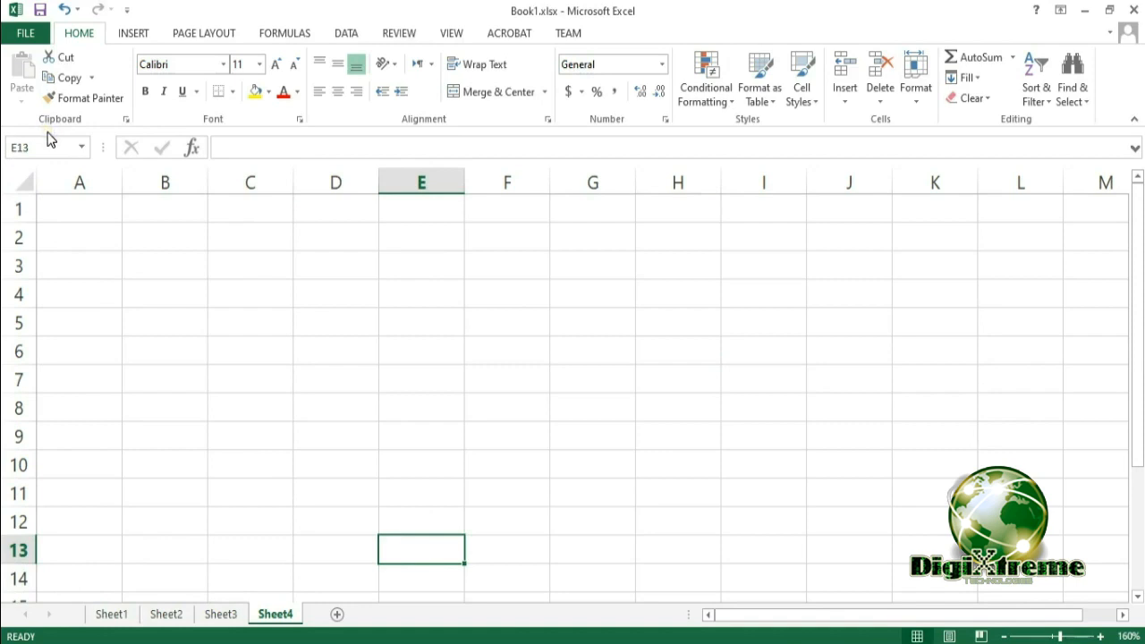
pyautogui.click(276, 378)
pyautogui.click(439, 312)
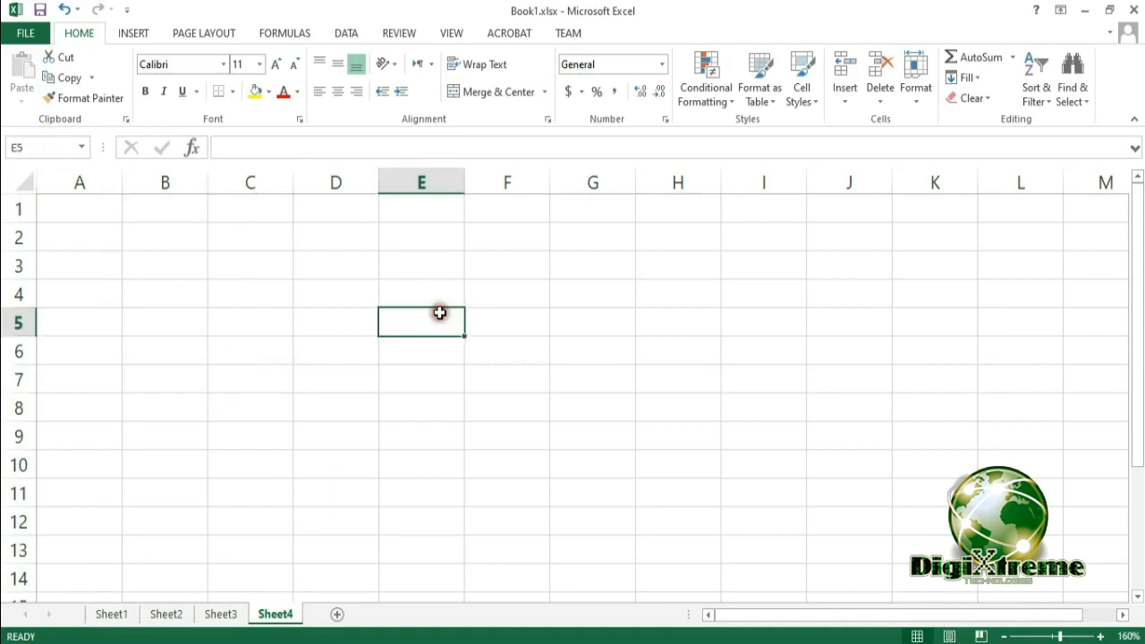
pyautogui.click(431, 244)
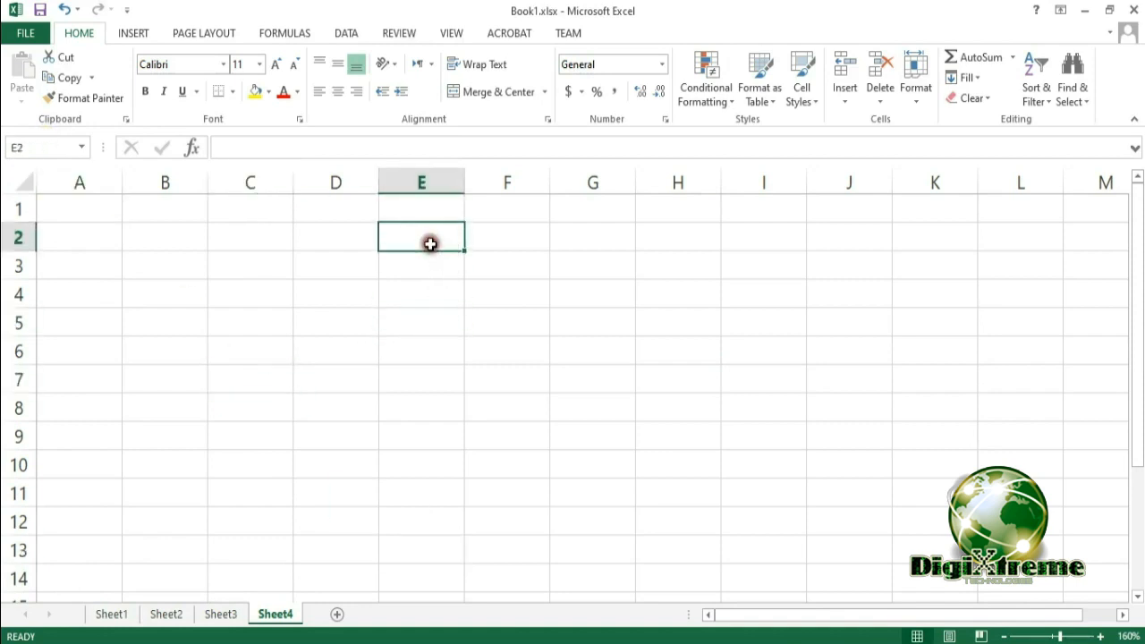
pyautogui.click(161, 296)
pyautogui.click(157, 405)
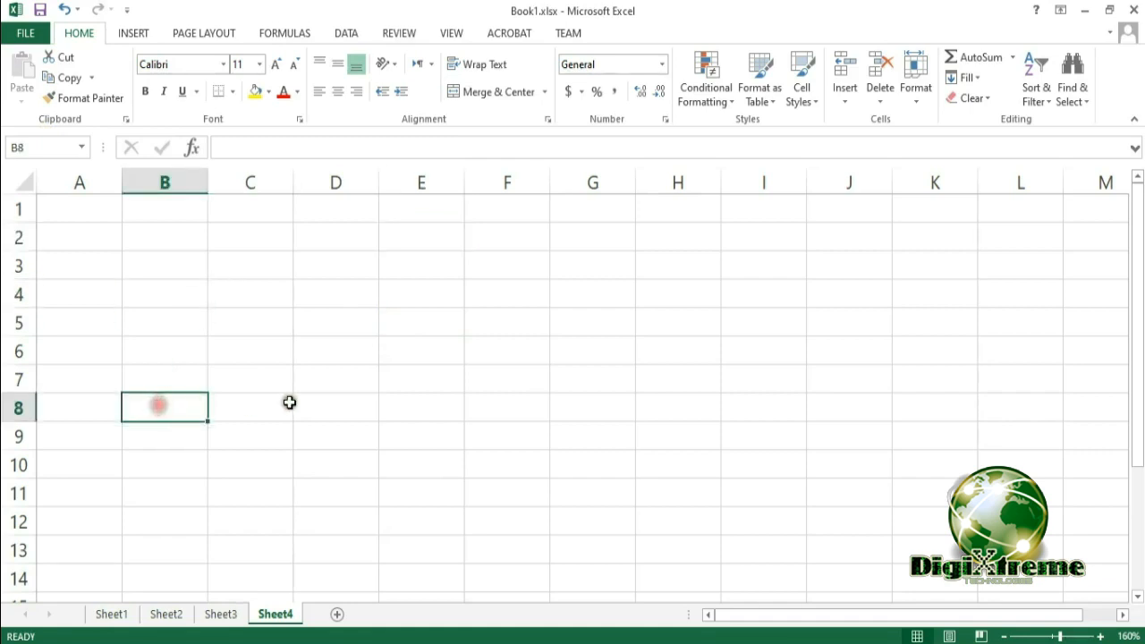
pyautogui.click(523, 432)
pyautogui.click(535, 261)
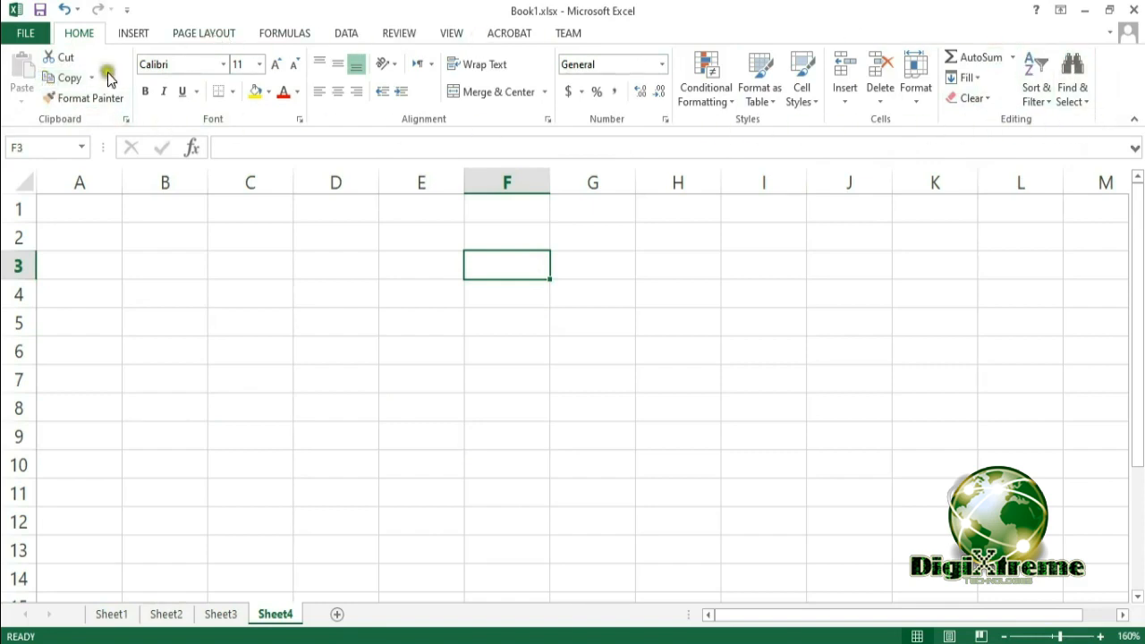
# - Examine the command groups for inserting, page layout, formulas, data, review, view, Acrobat and Team, returning to the Home commands
pyautogui.click(144, 34)
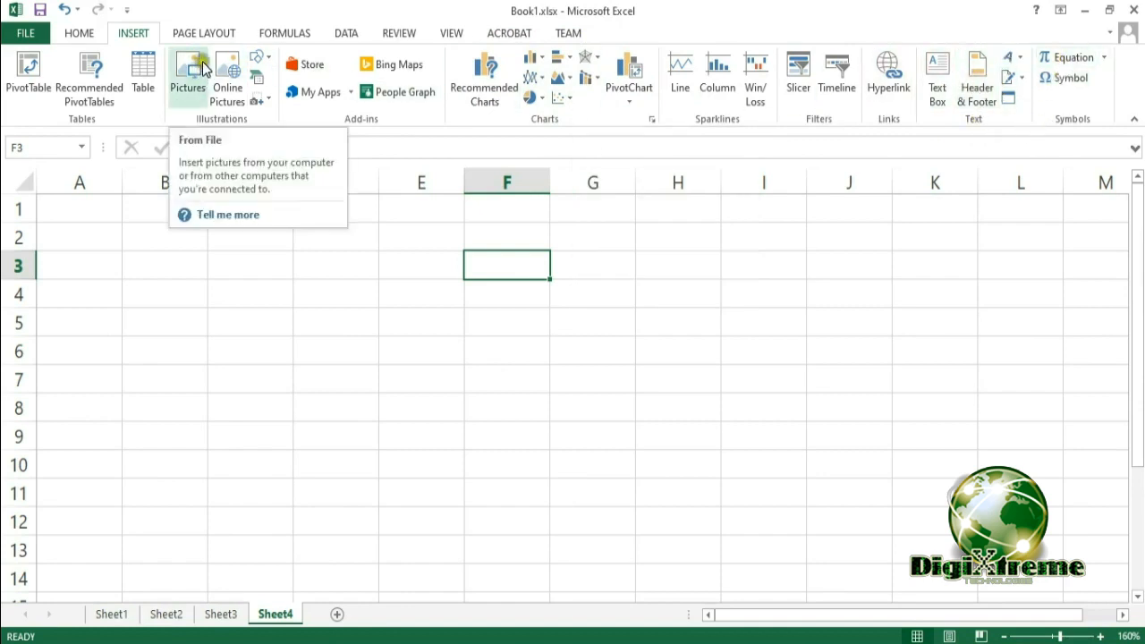
pyautogui.click(202, 33)
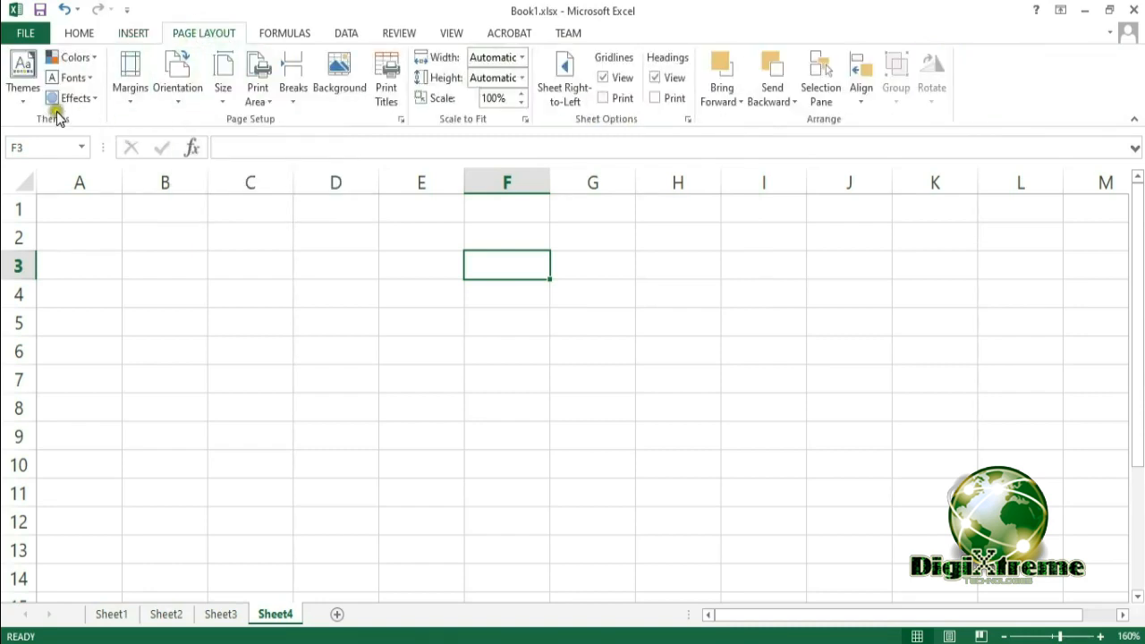
pyautogui.click(279, 34)
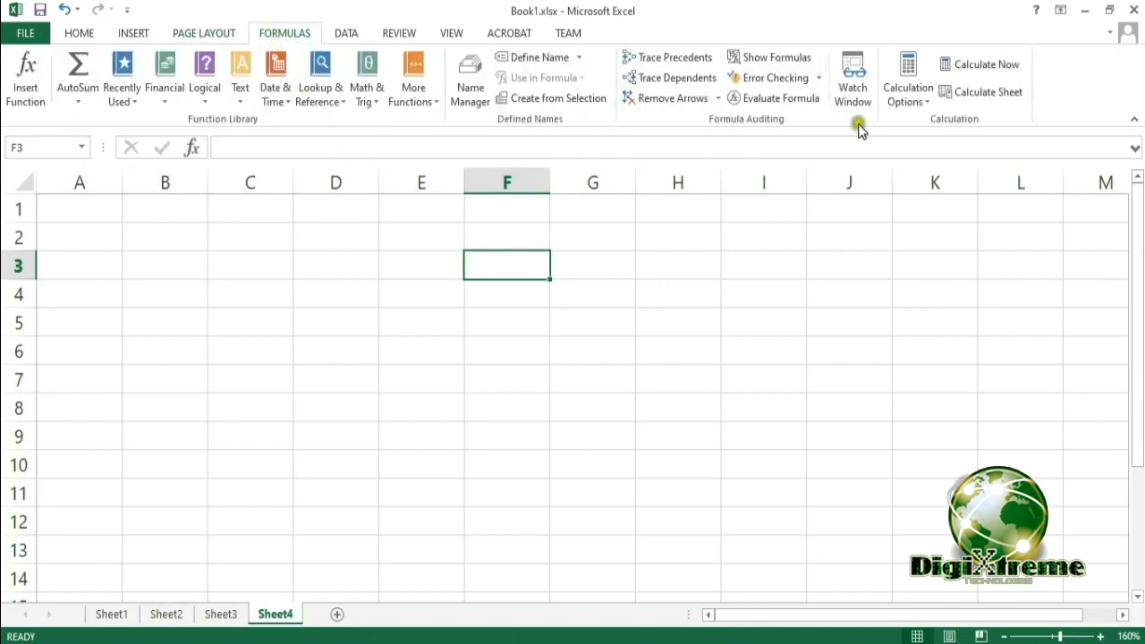
pyautogui.click(348, 36)
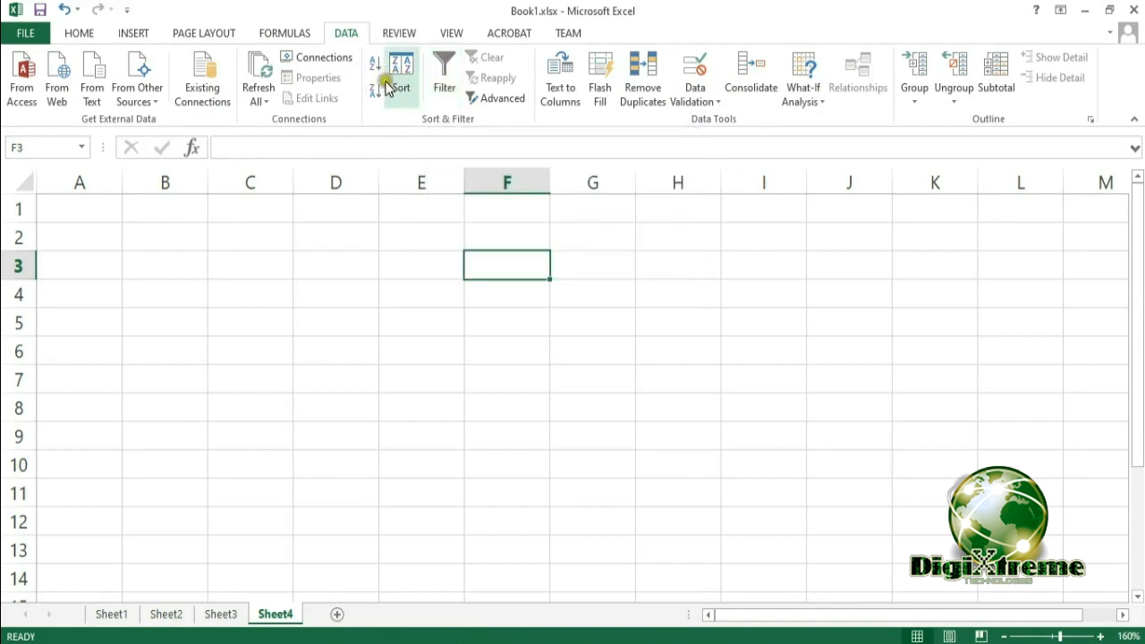
pyautogui.click(400, 35)
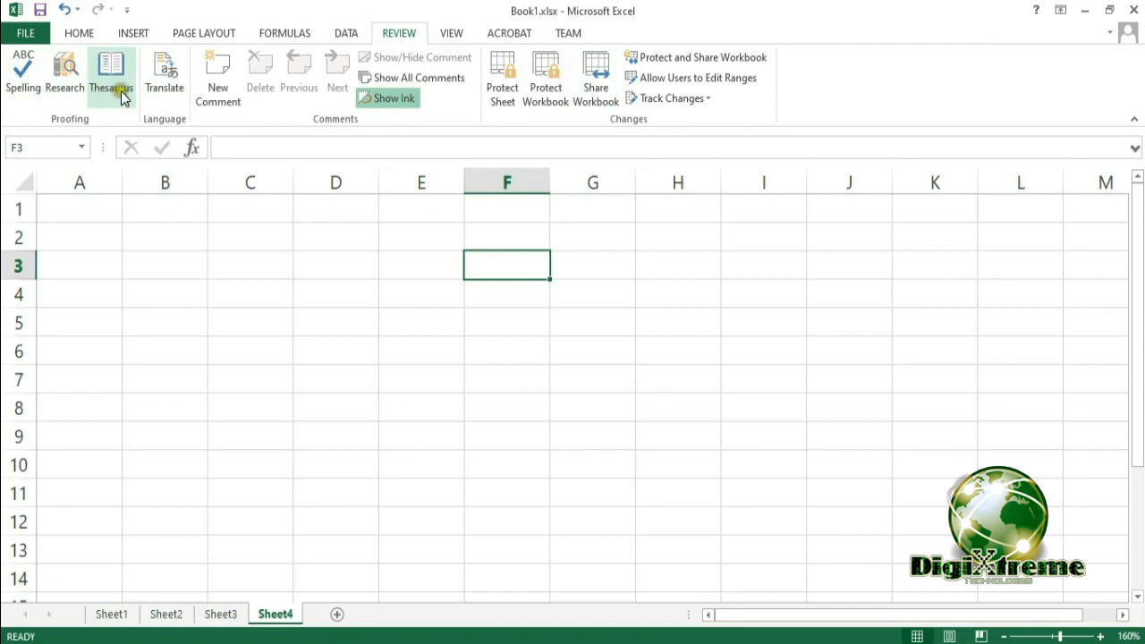
pyautogui.click(452, 34)
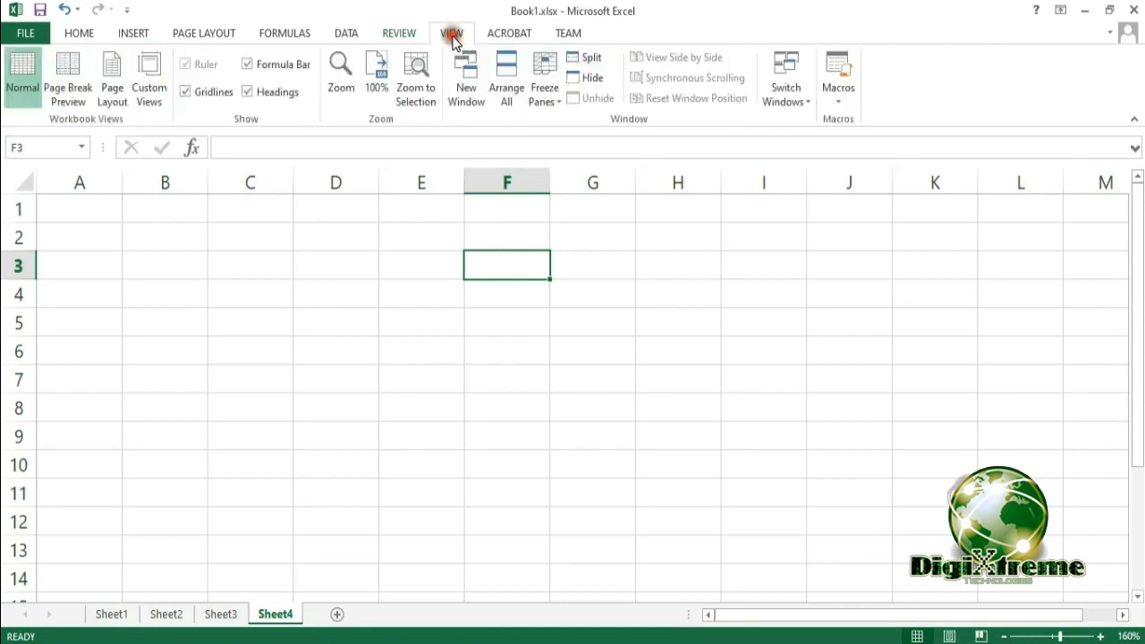
pyautogui.click(526, 36)
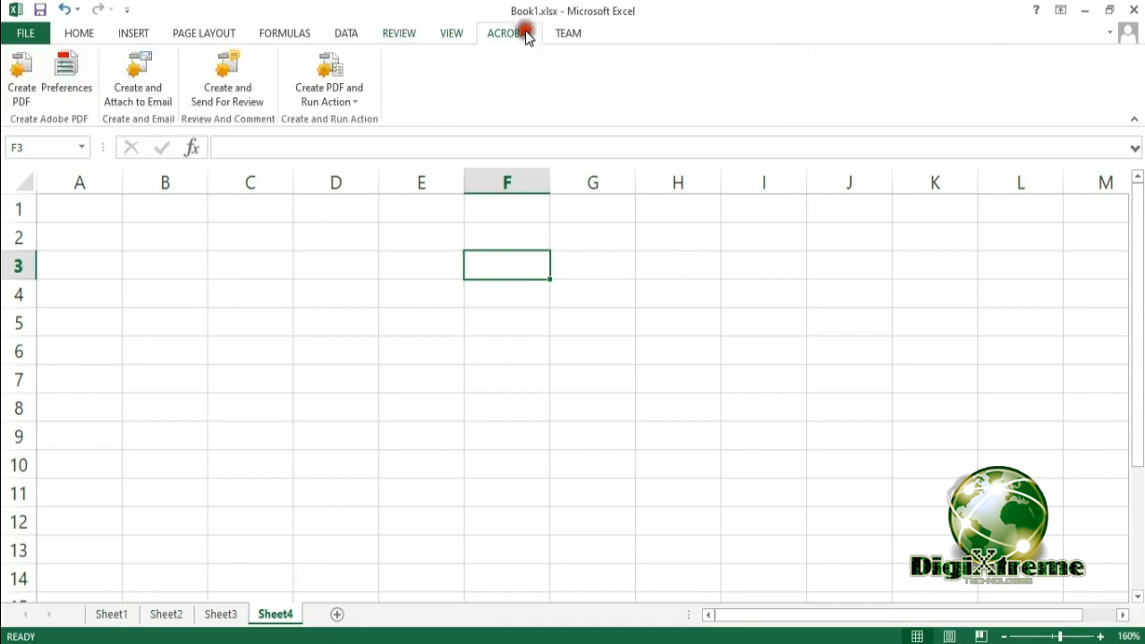
pyautogui.click(573, 34)
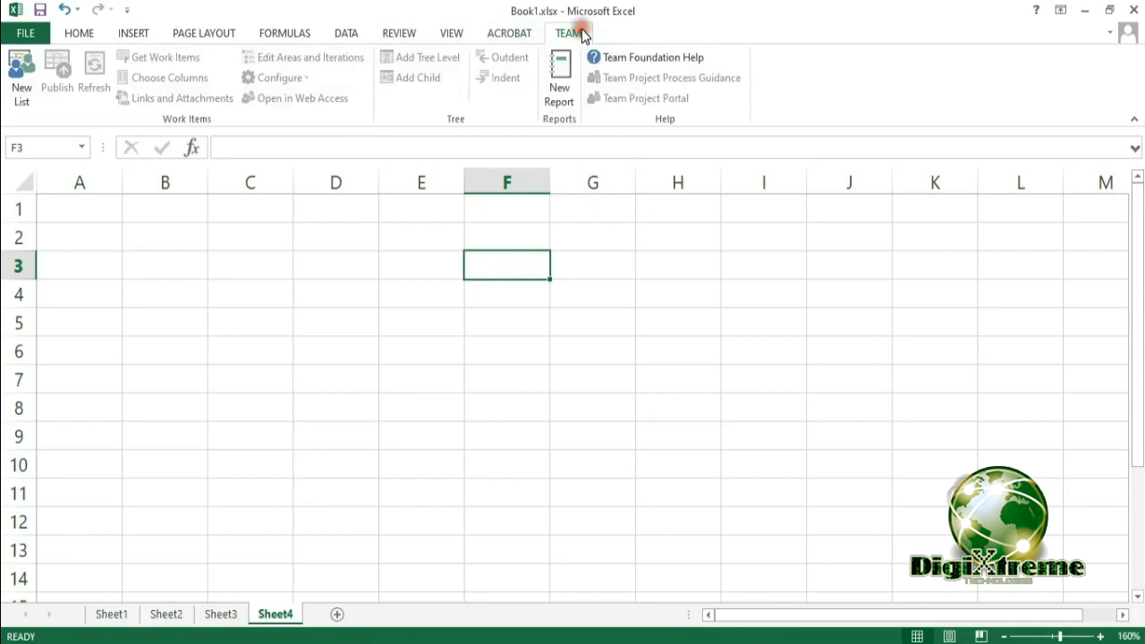
pyautogui.click(80, 34)
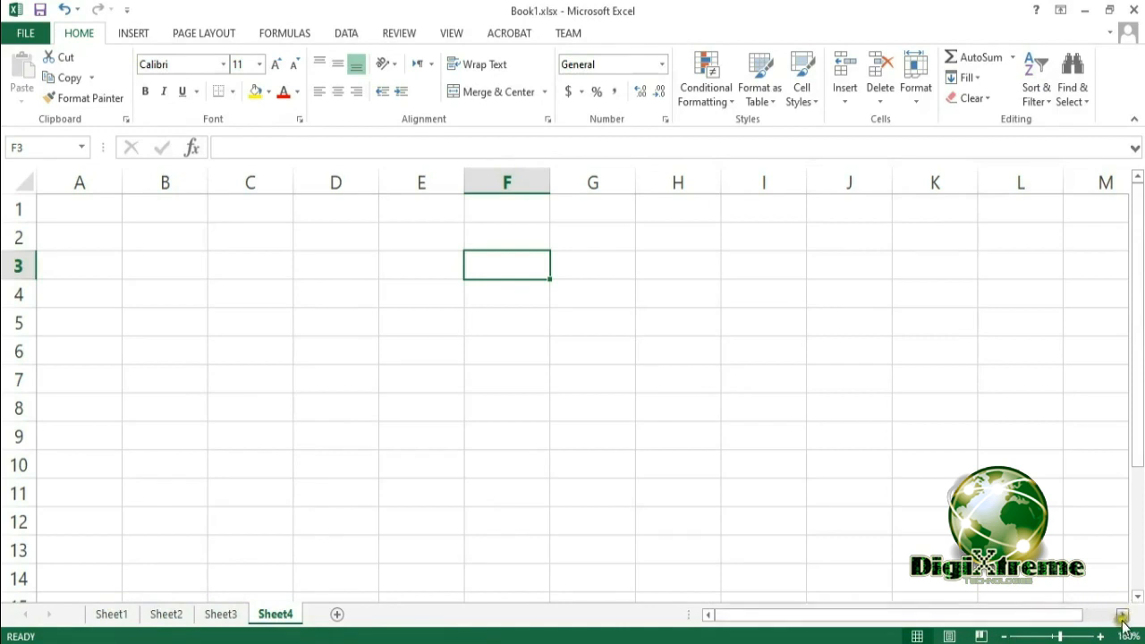
# - Zoom the worksheet out to 100%
pyautogui.click(1005, 637)
pyautogui.click(1005, 636)
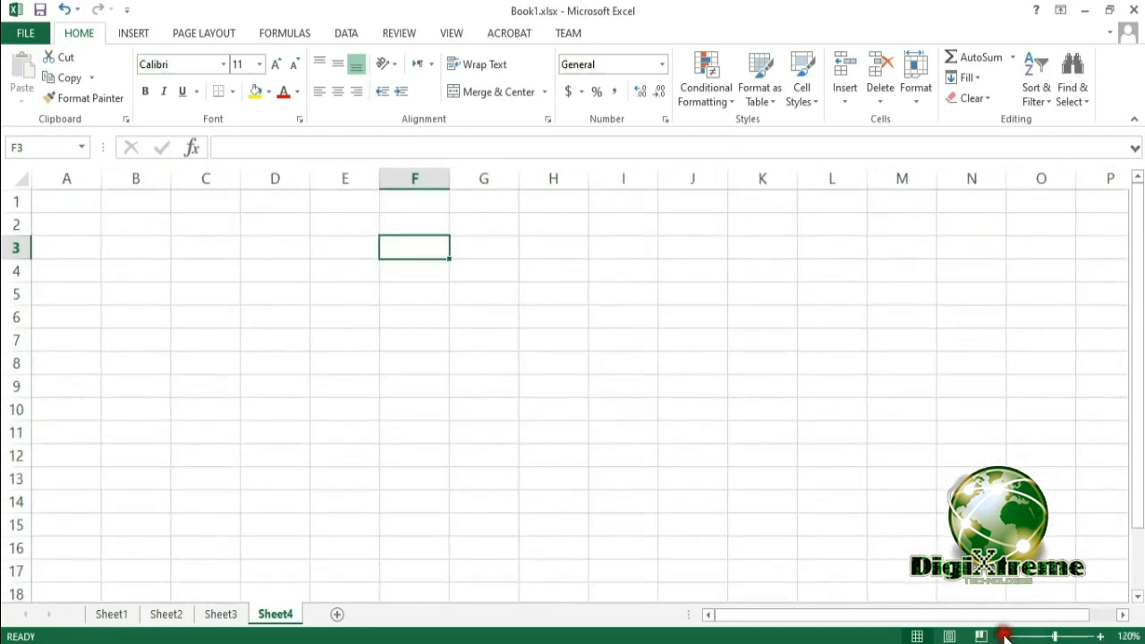
pyautogui.click(1005, 637)
pyautogui.click(1005, 636)
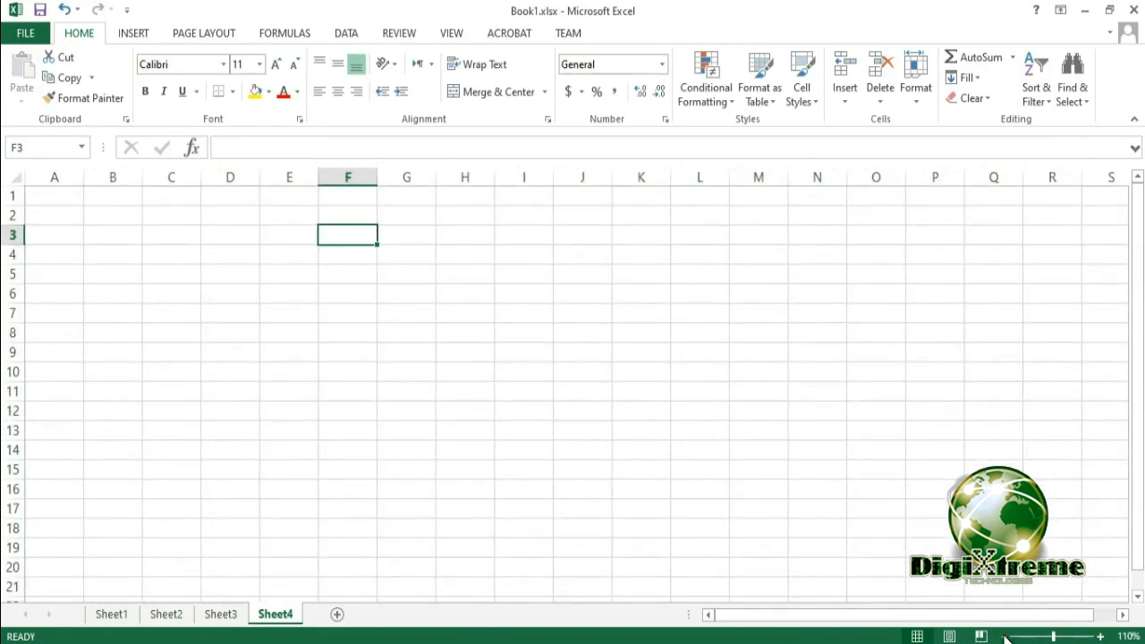
pyautogui.click(1005, 637)
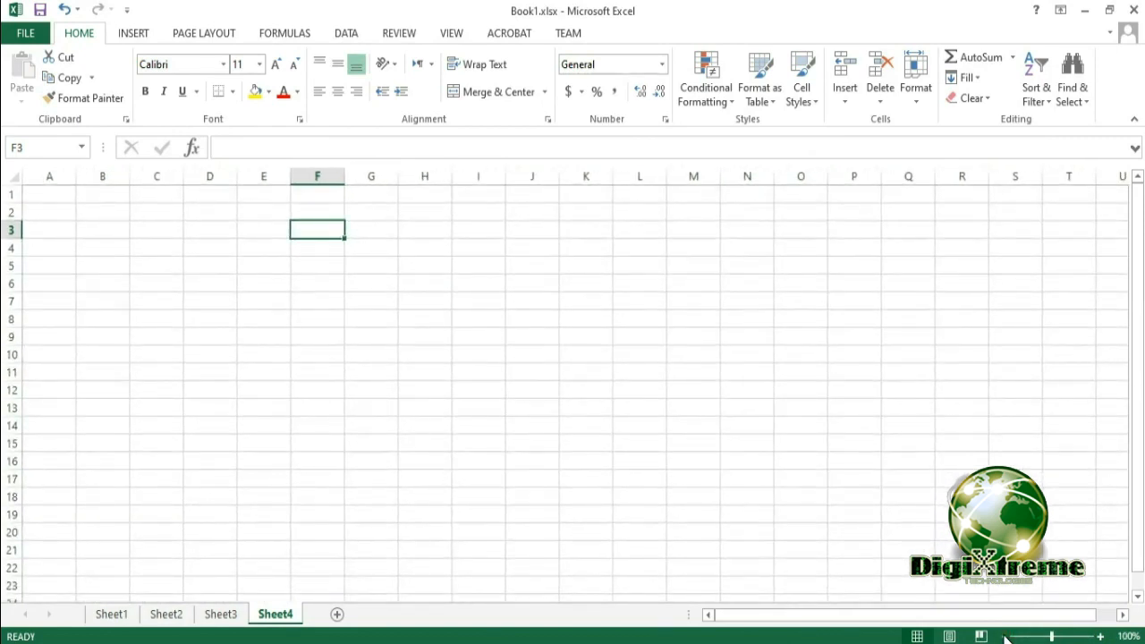
# - Enlarge the worksheet view to 180% zoom
pyautogui.click(1103, 636)
pyautogui.click(1104, 637)
pyautogui.click(1104, 637)
pyautogui.click(1103, 637)
pyautogui.click(1103, 636)
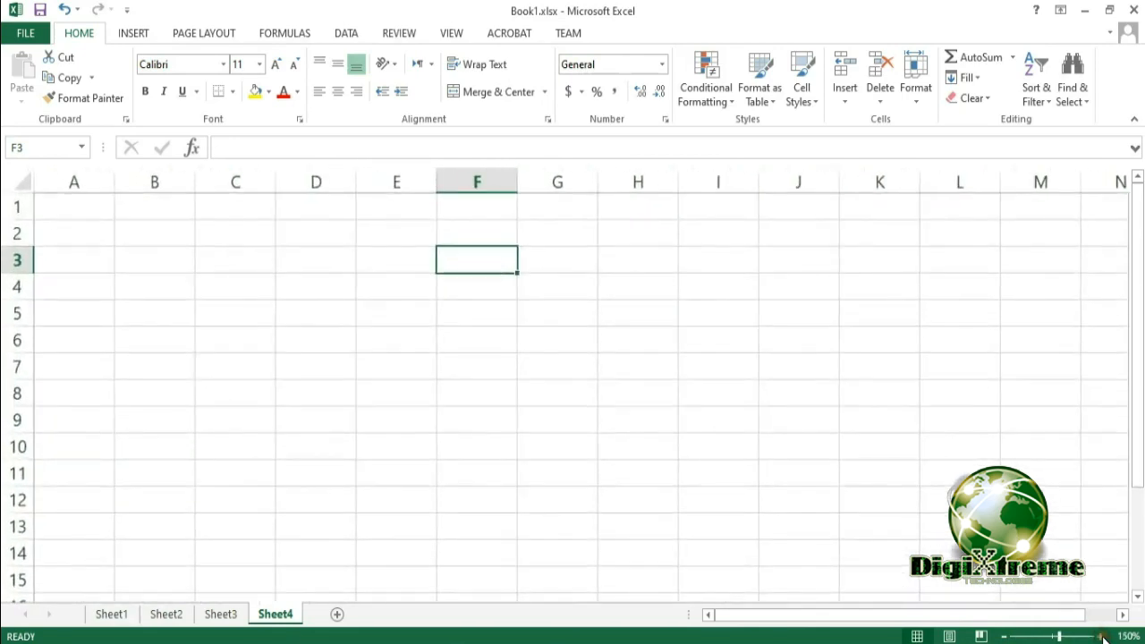
pyautogui.click(1103, 636)
pyautogui.click(1103, 636)
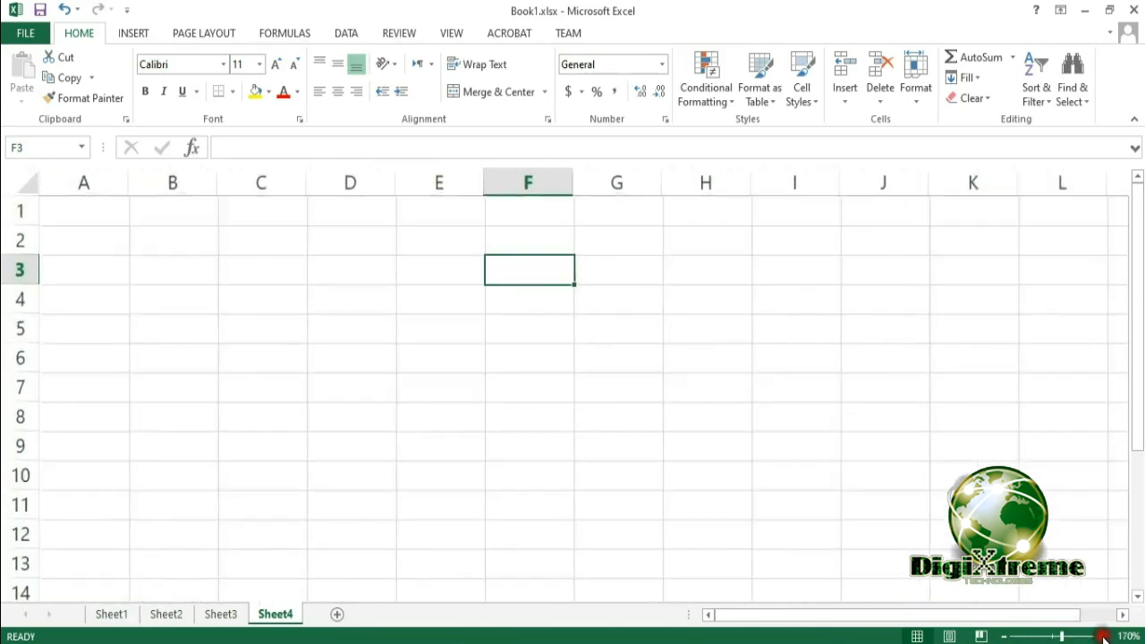
pyautogui.click(1104, 636)
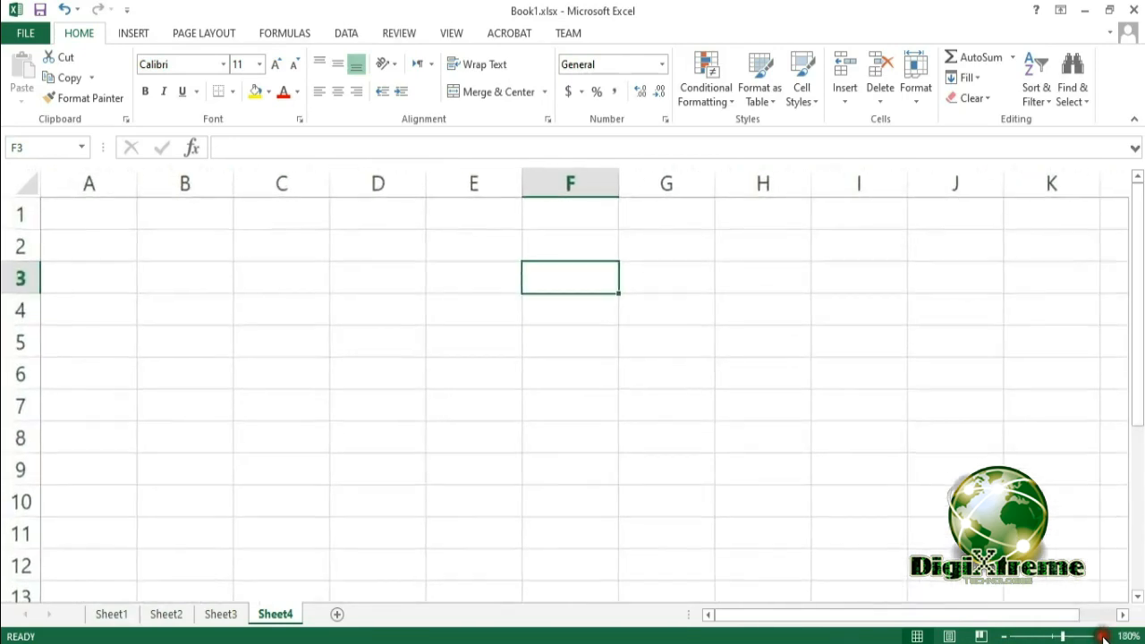
# - Reduce the worksheet view to 40% zoom to show many more rows and columns
pyautogui.click(1004, 636)
pyautogui.click(1004, 637)
pyautogui.click(1004, 636)
pyautogui.click(1004, 636)
pyautogui.click(1004, 636)
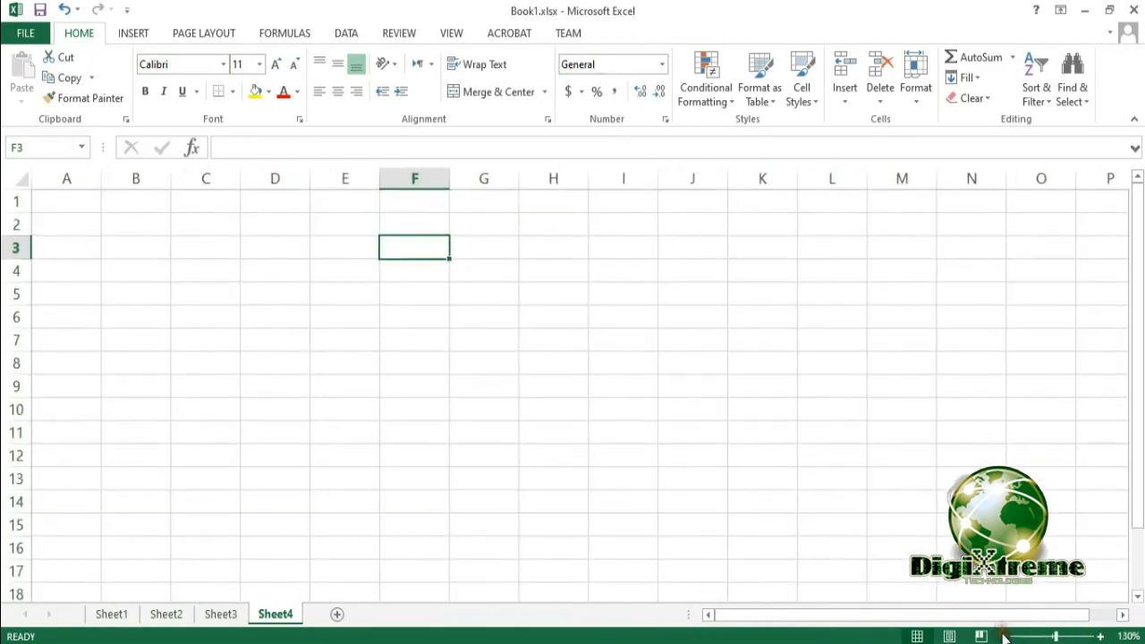
pyautogui.click(1004, 637)
pyautogui.click(1004, 636)
pyautogui.click(1004, 636)
pyautogui.click(1004, 636)
pyautogui.click(1004, 636)
pyautogui.click(1004, 637)
pyautogui.click(1004, 636)
pyautogui.click(1005, 636)
pyautogui.click(1004, 637)
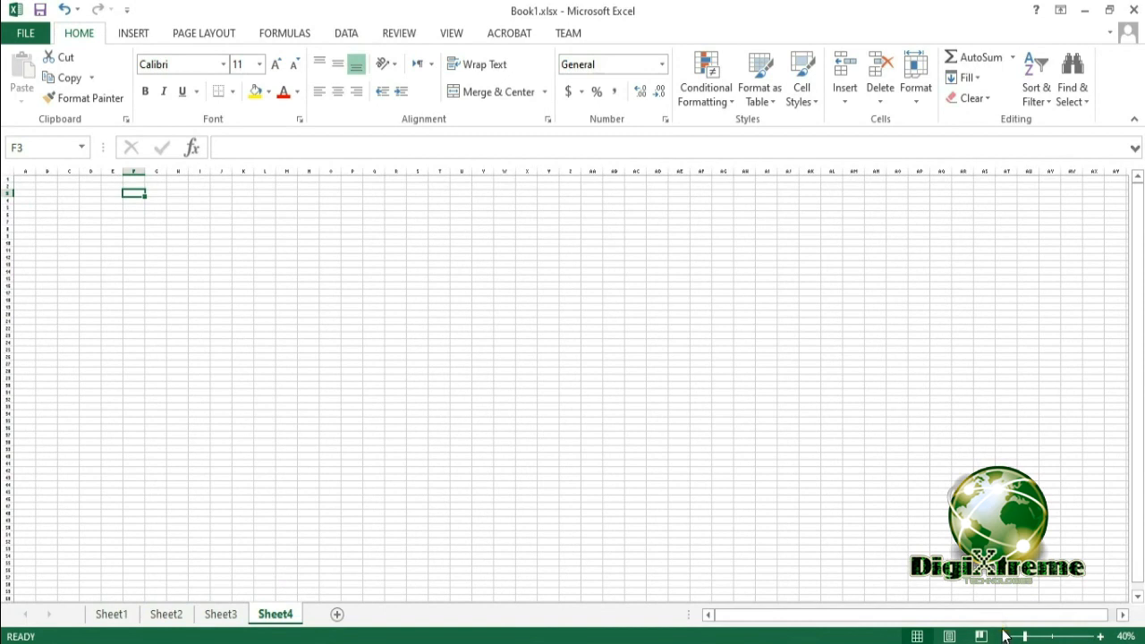
# - Enlarge the worksheet view to 160% zoom
pyautogui.click(1101, 637)
pyautogui.click(1101, 636)
pyautogui.click(1104, 636)
pyautogui.click(1105, 636)
pyautogui.click(1104, 636)
pyautogui.click(1104, 637)
pyautogui.click(1105, 637)
pyautogui.click(1105, 637)
pyautogui.click(1105, 637)
pyautogui.click(1106, 636)
pyautogui.click(1105, 636)
pyautogui.click(1106, 636)
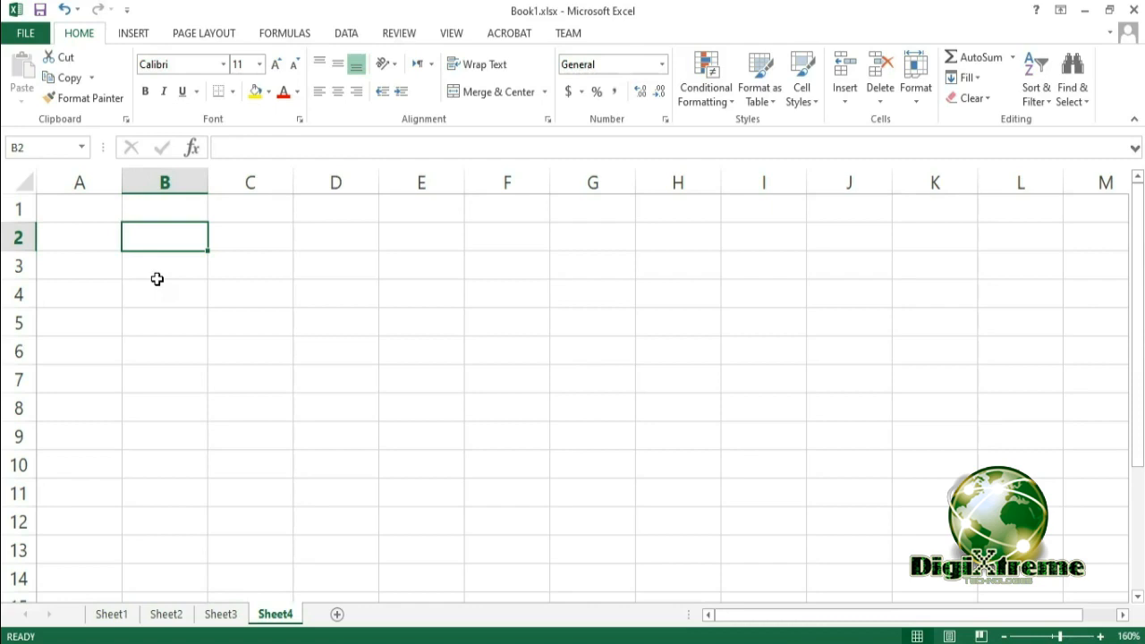
pyautogui.click(145, 282)
pyautogui.click(89, 239)
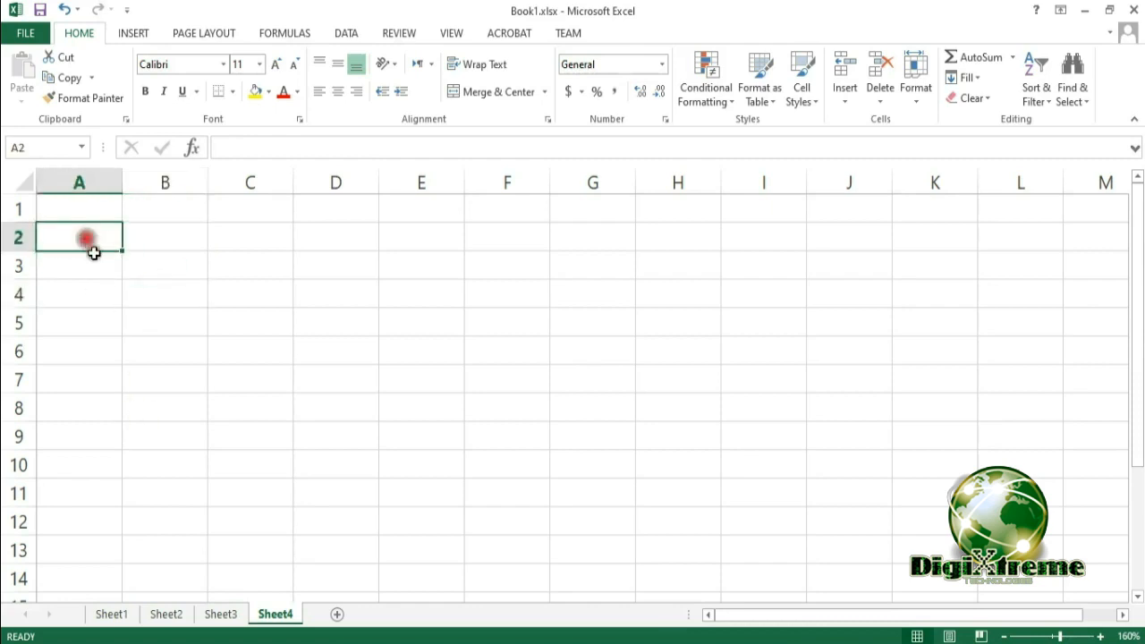
pyautogui.click(93, 206)
pyautogui.click(90, 264)
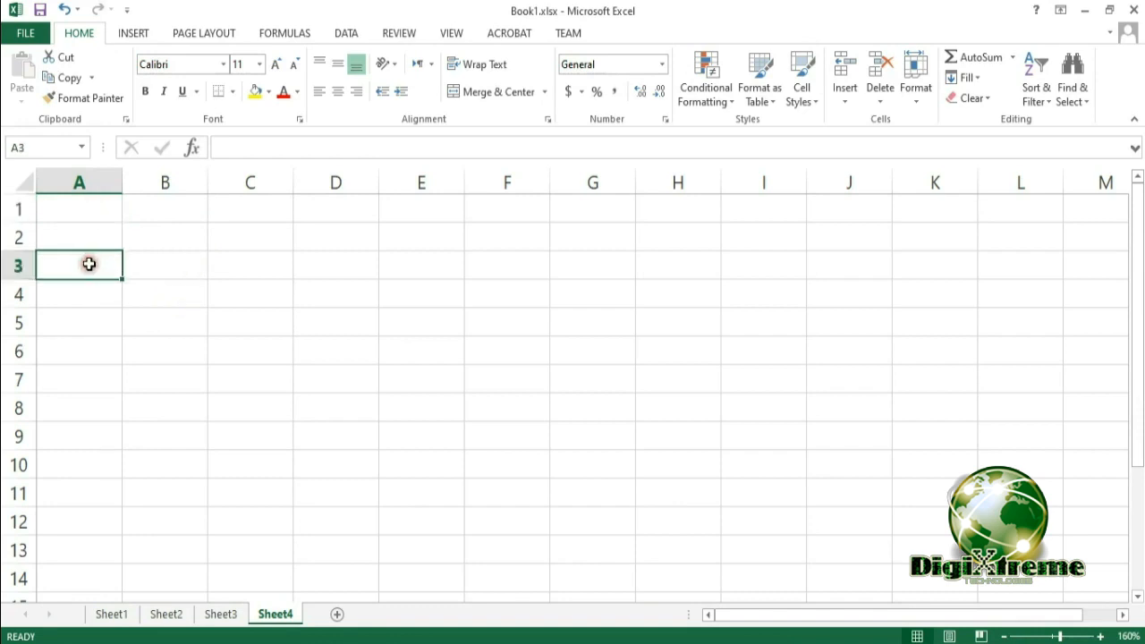
pyautogui.click(105, 237)
pyautogui.click(98, 210)
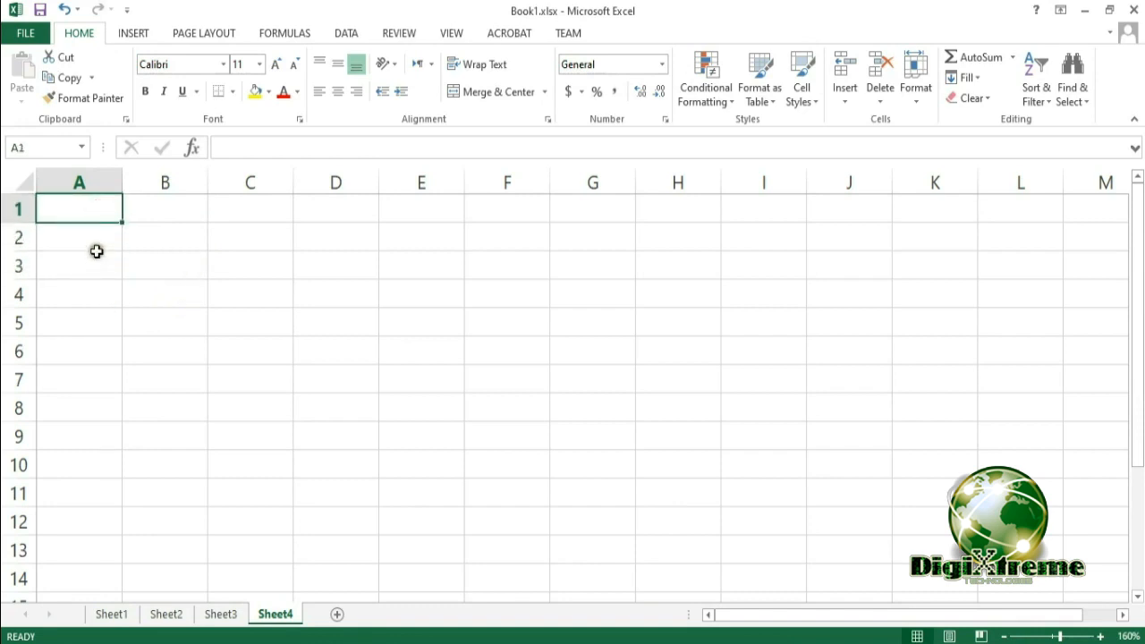
# - Enter the numbers 12 in cell A3 and 14 in cell A4
pyautogui.click(97, 254)
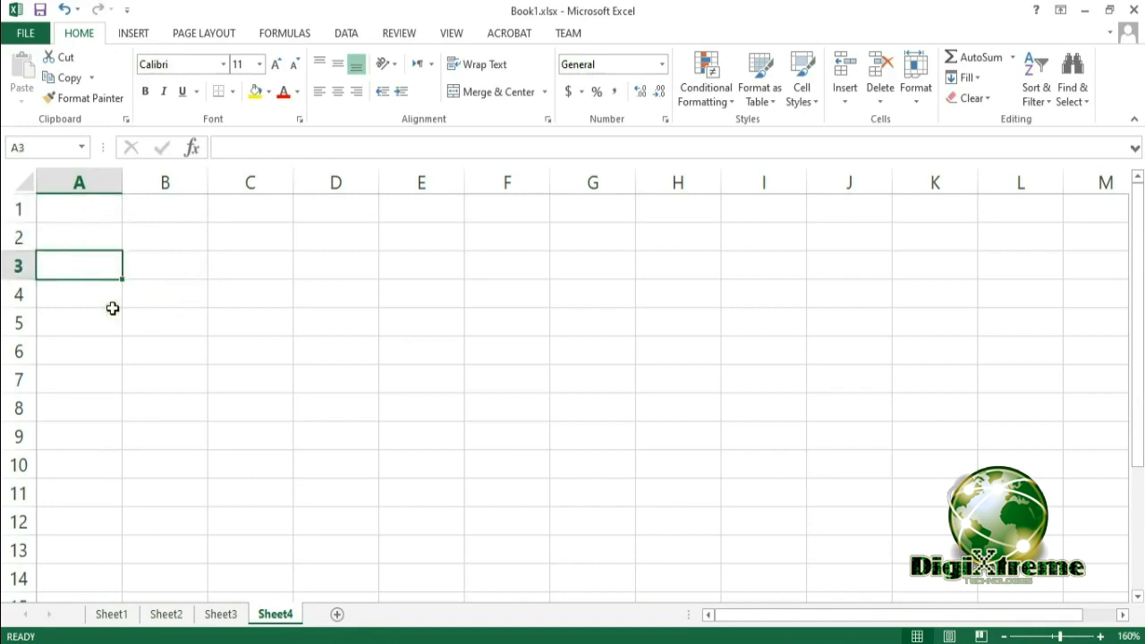
pyautogui.write('12')
pyautogui.click(84, 293)
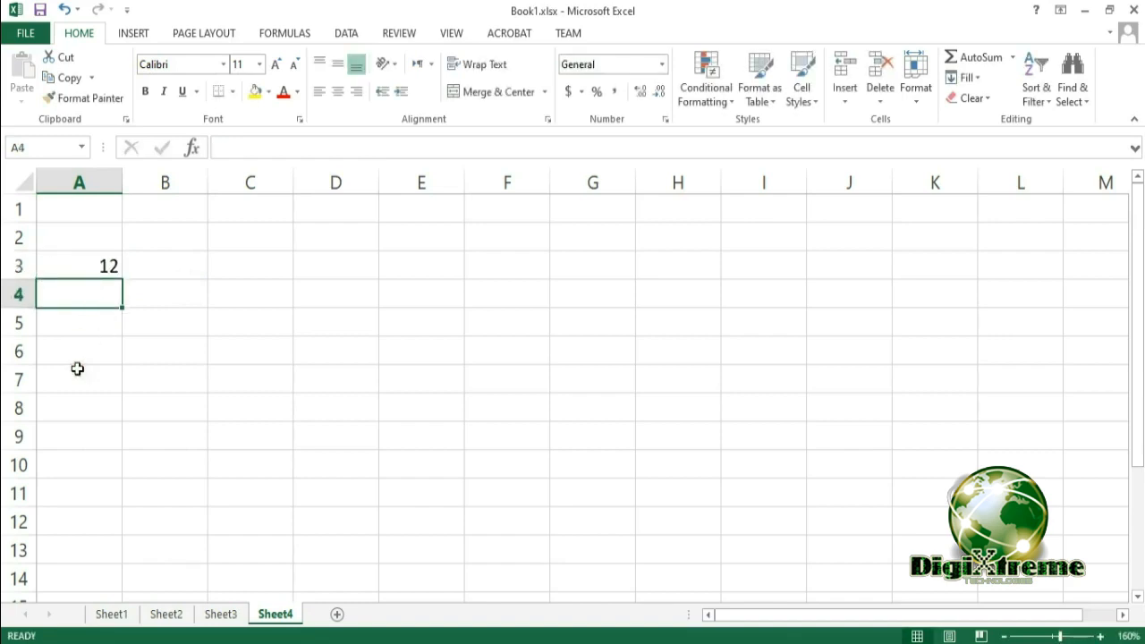
pyautogui.write('14')
pyautogui.click(89, 320)
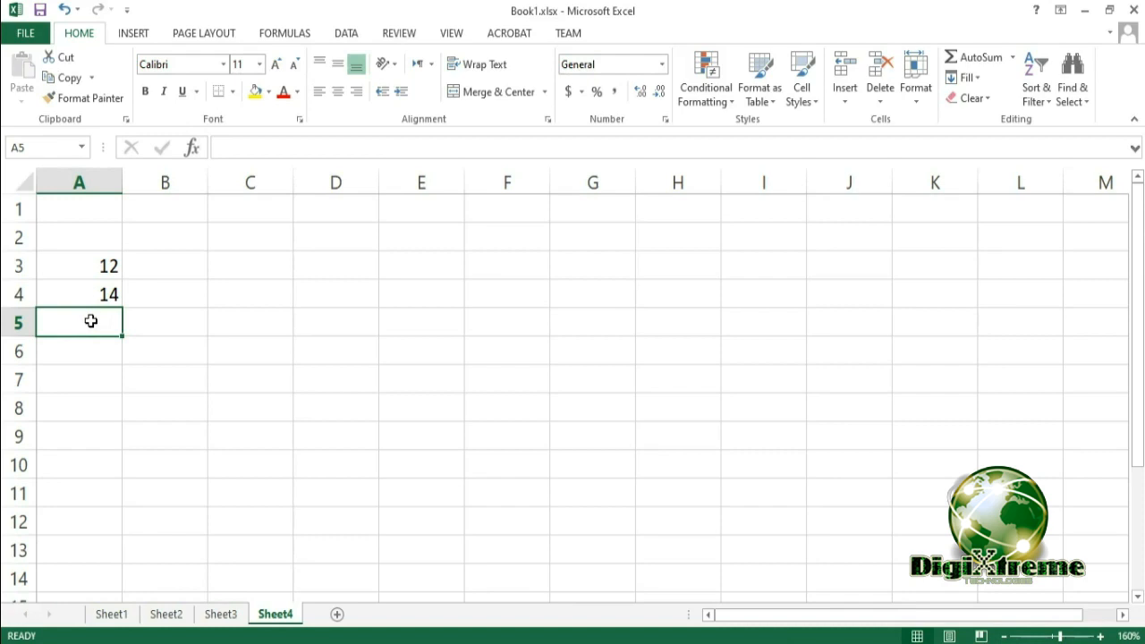
# - Add the two numbers of column A in cell A5 with the formula =a3+a4, and review the entered formula
pyautogui.click(96, 266)
pyautogui.click(95, 289)
pyautogui.click(85, 318)
pyautogui.click(229, 146)
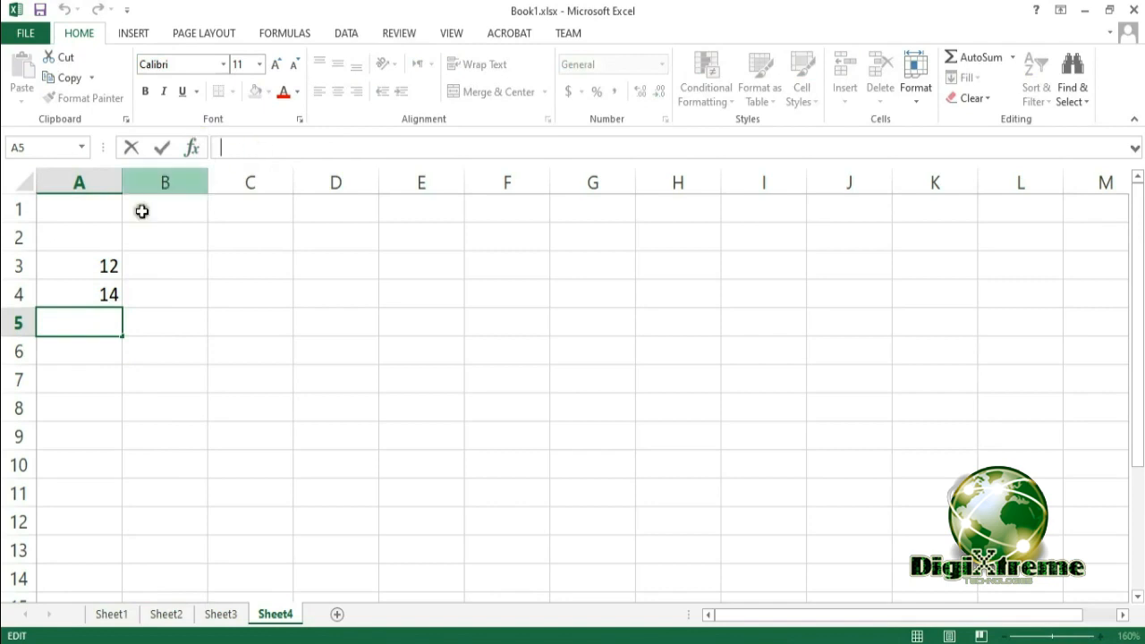
pyautogui.click(238, 149)
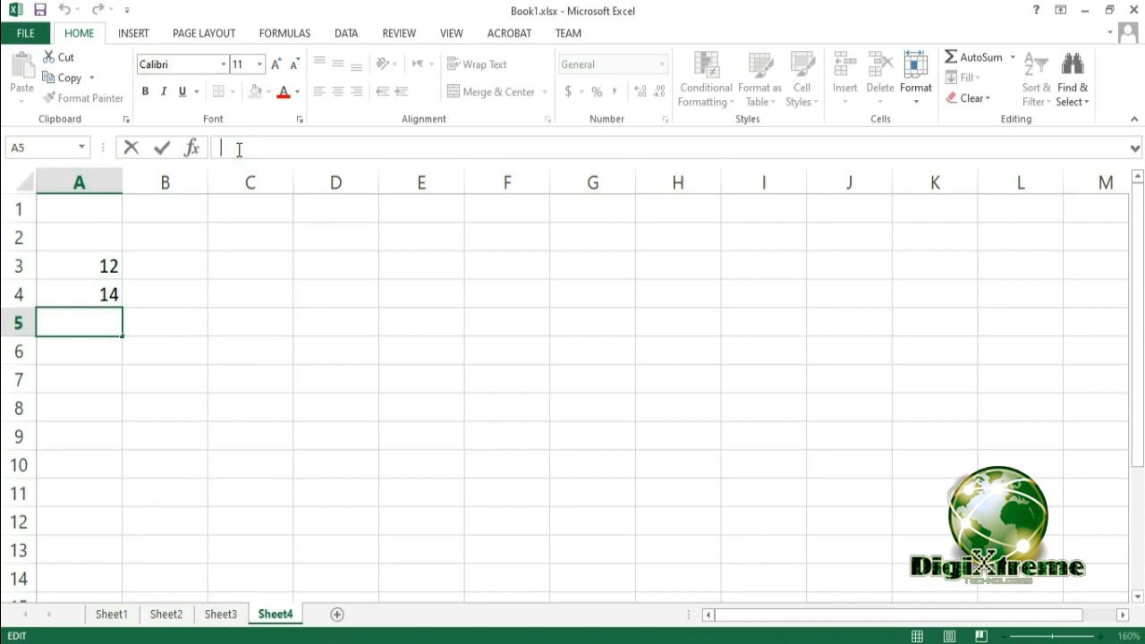
pyautogui.write('=')
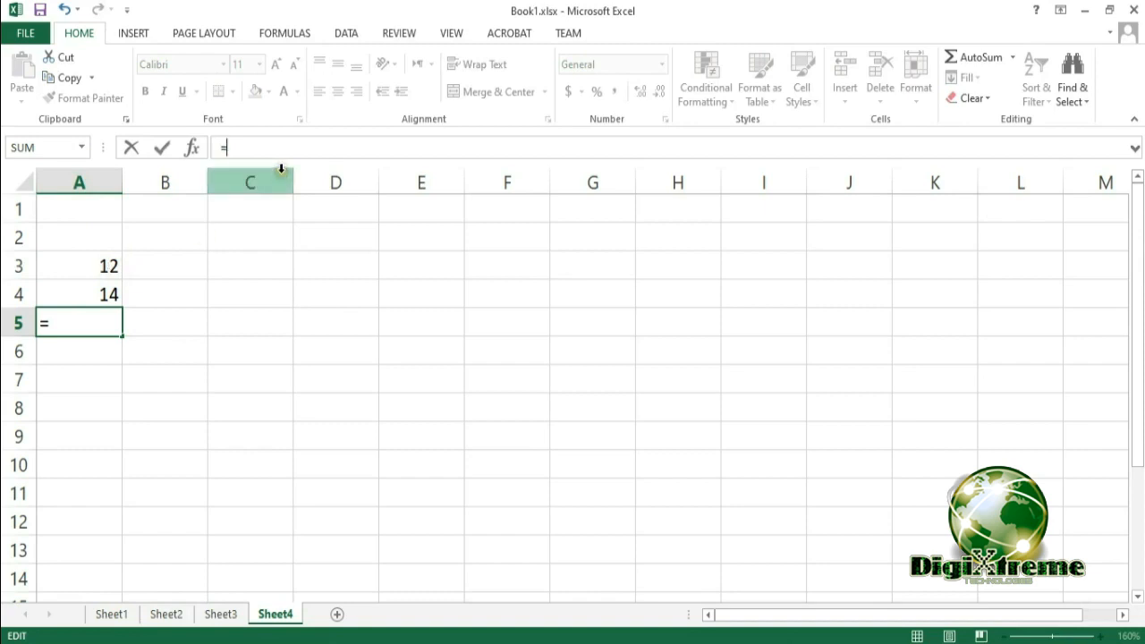
pyautogui.write('3+')
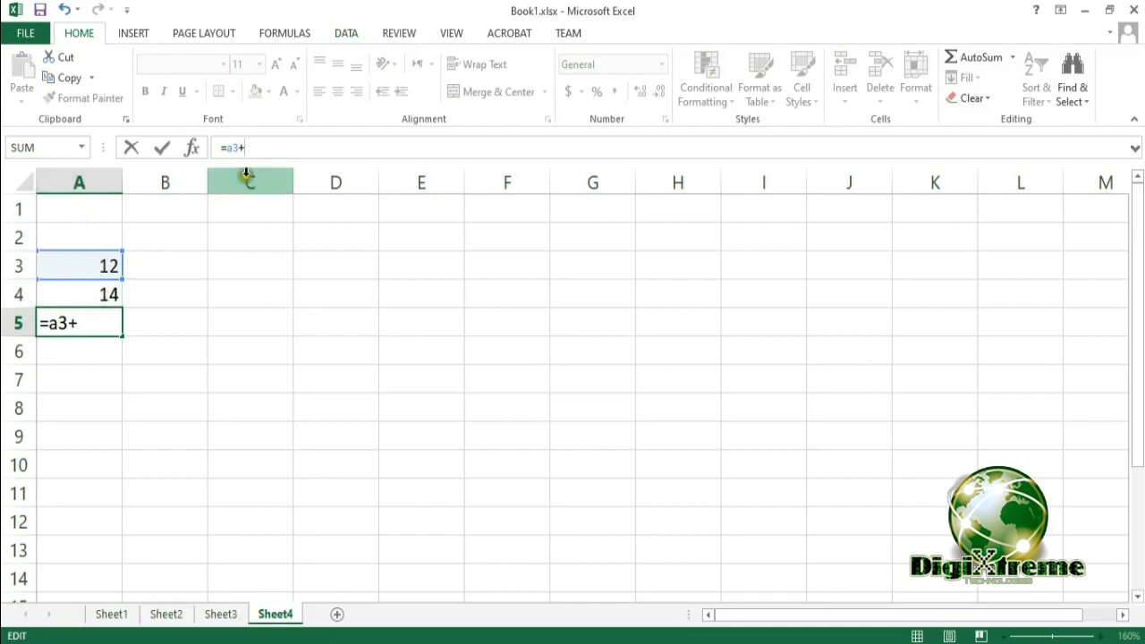
pyautogui.write('a4')
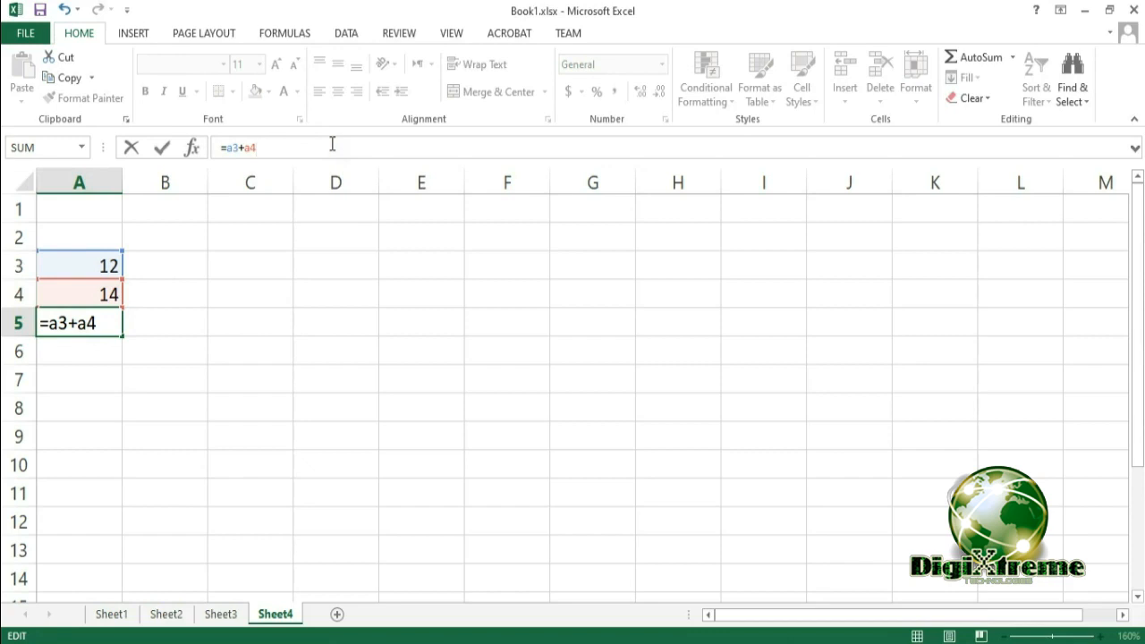
pyautogui.press('Return')
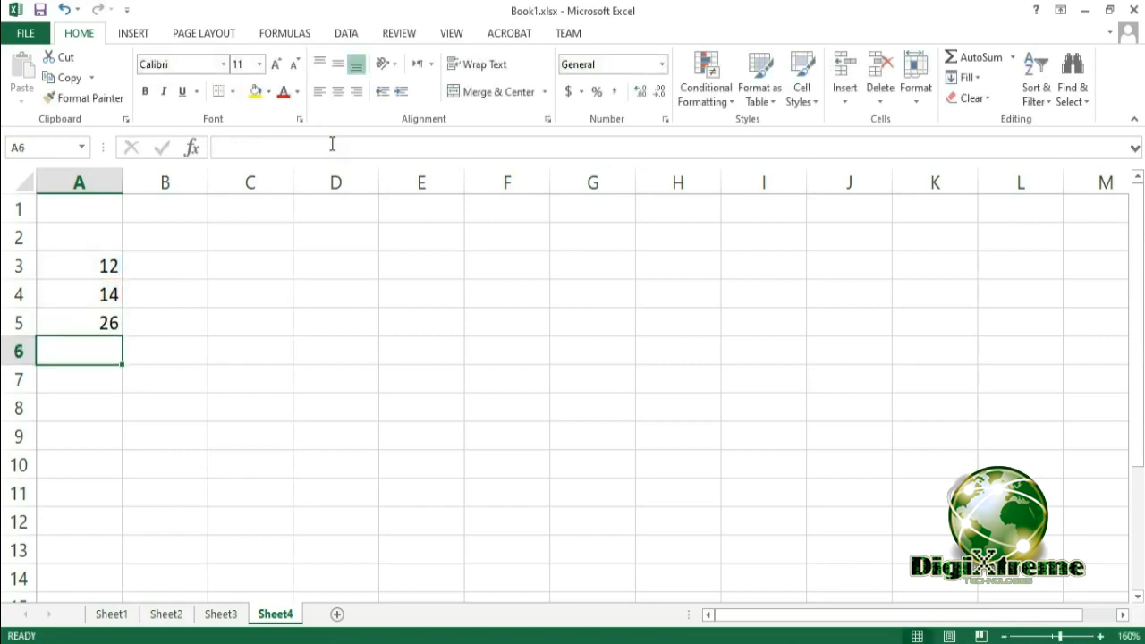
pyautogui.click(92, 322)
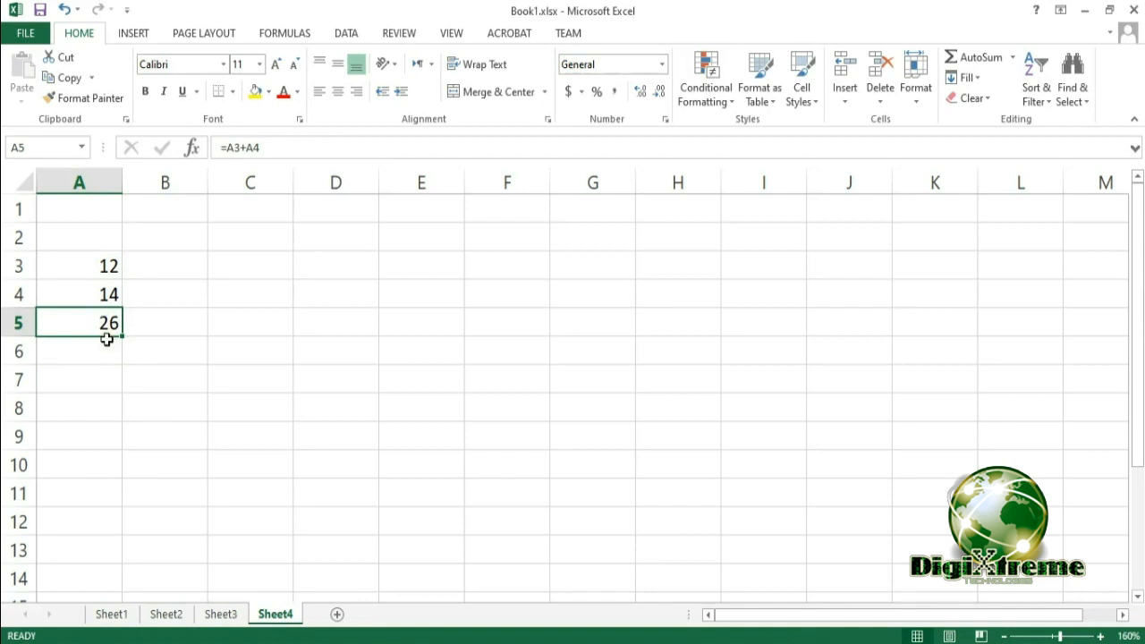
pyautogui.click(90, 295)
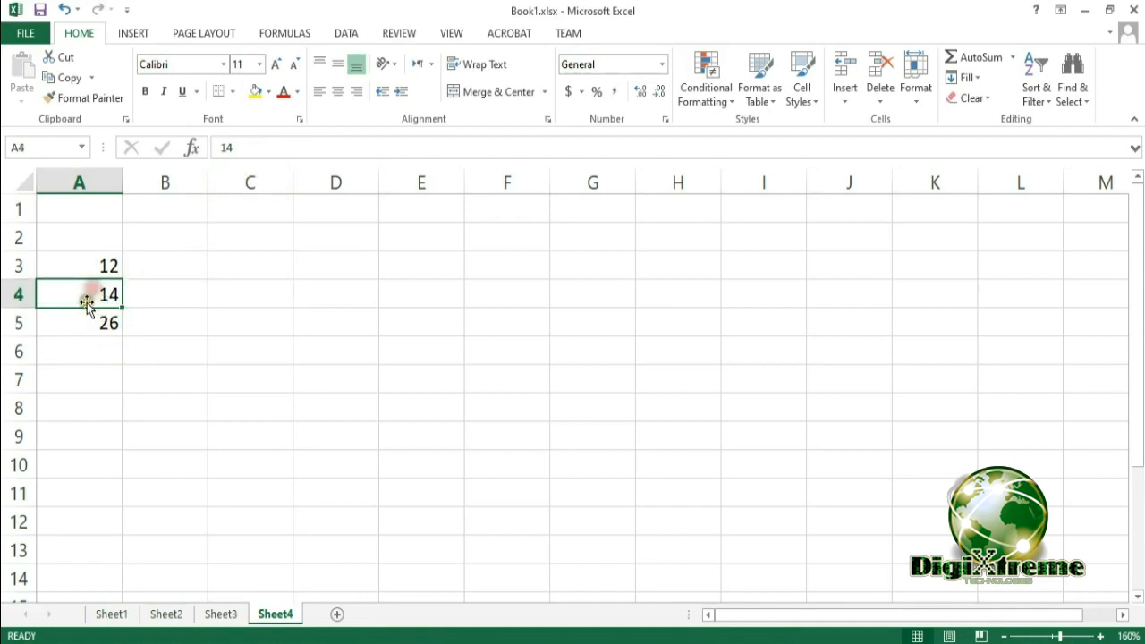
pyautogui.click(81, 325)
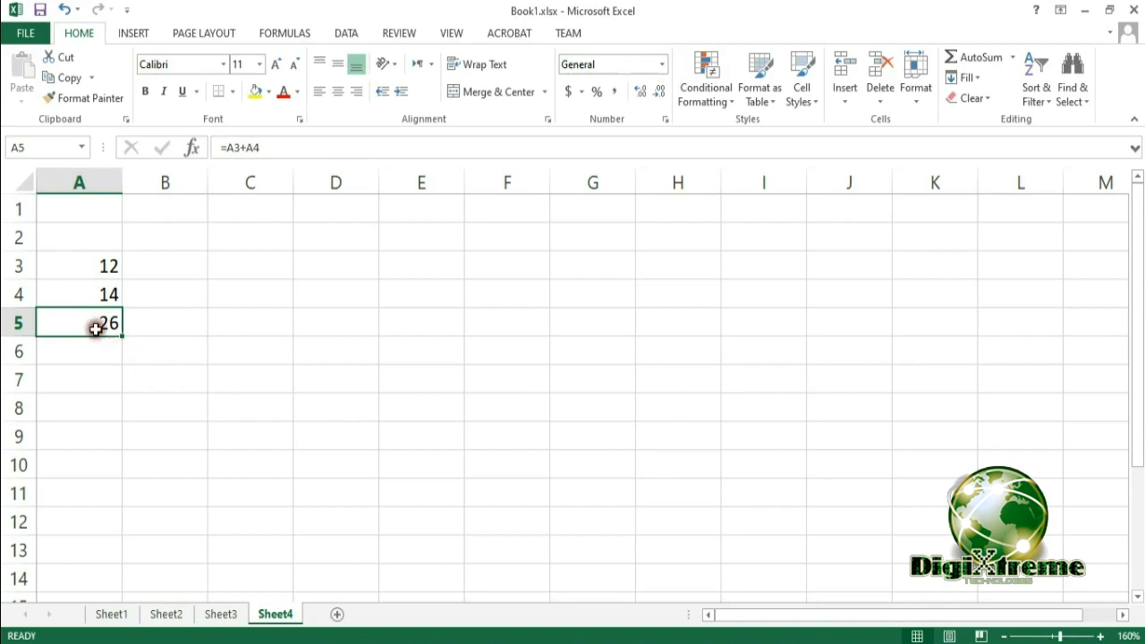
# - Enter the numbers 10 in cell B3 and 5 in cell B4
pyautogui.click(178, 261)
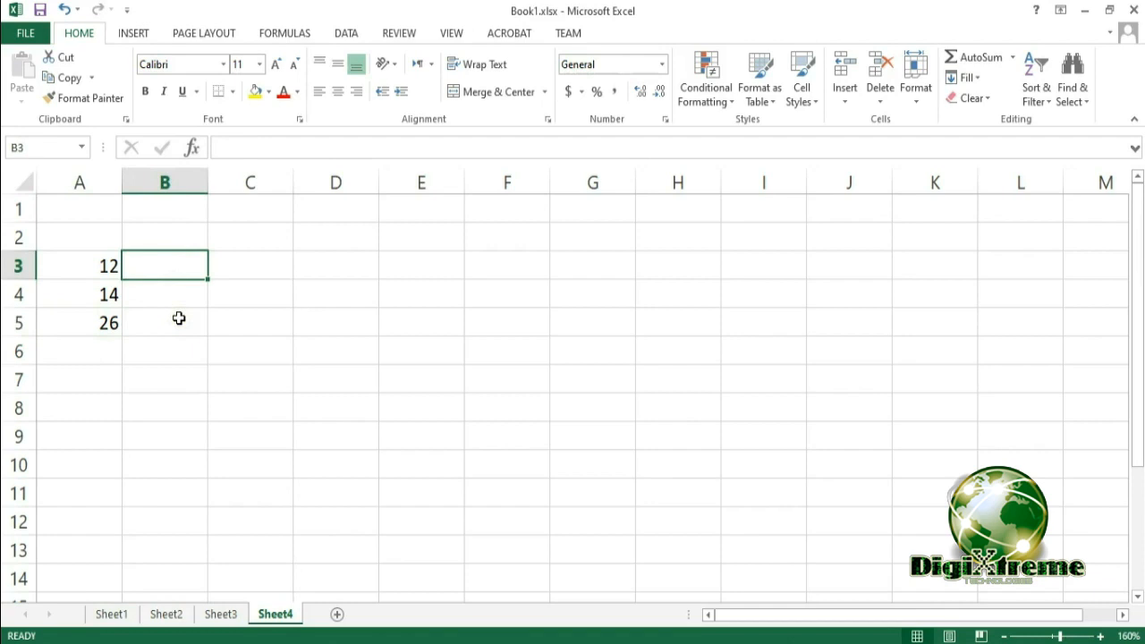
pyautogui.write('10')
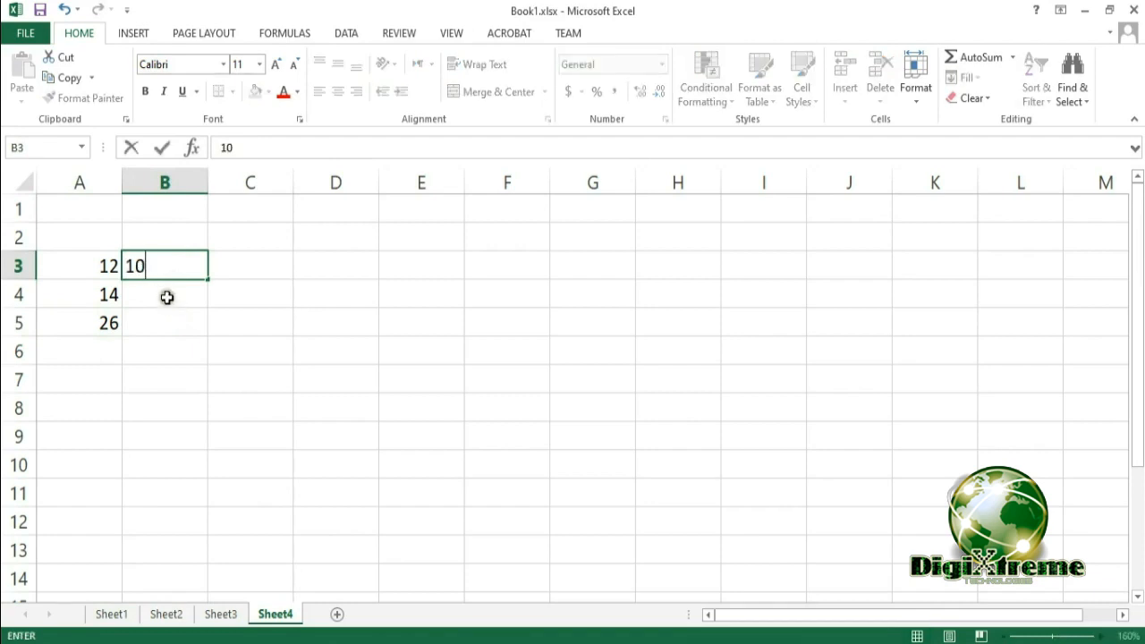
pyautogui.click(167, 296)
pyautogui.write('5')
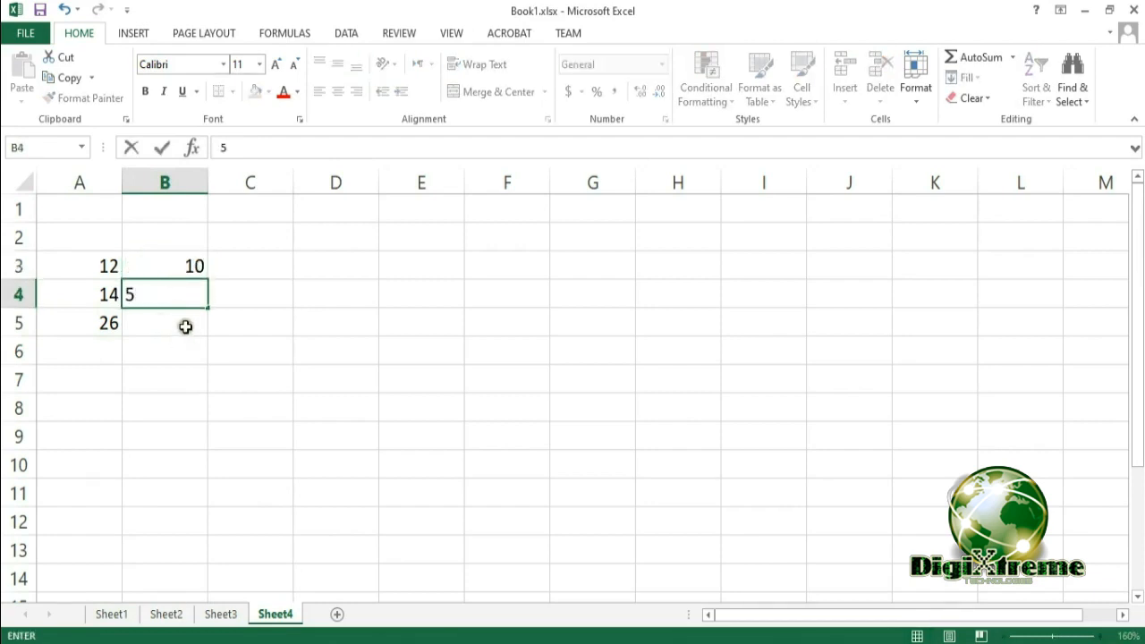
pyautogui.click(186, 324)
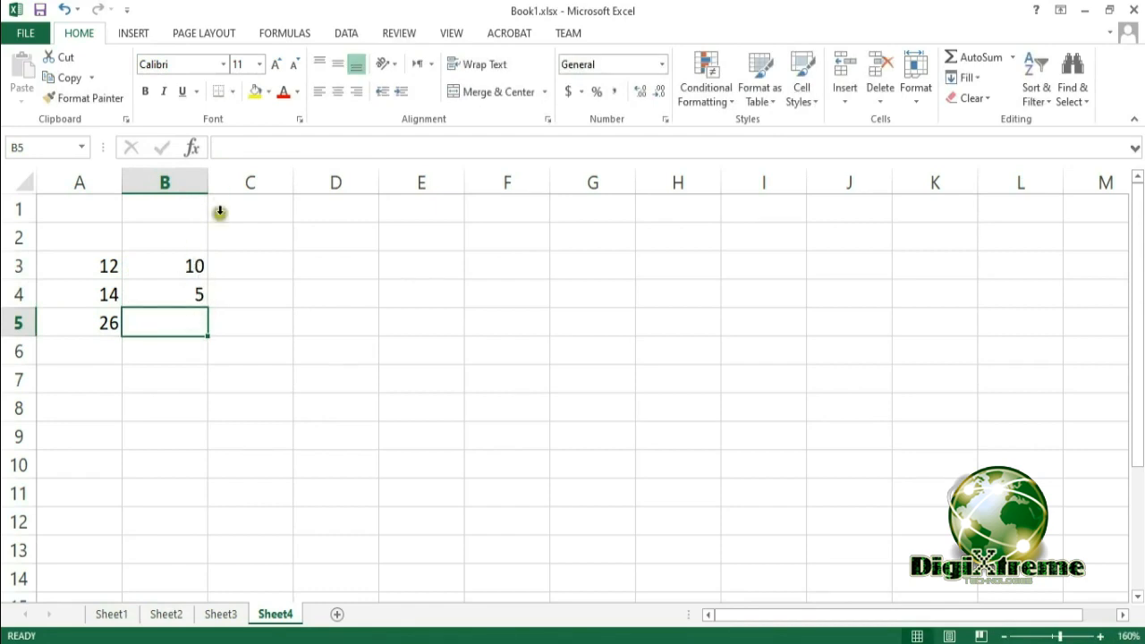
# - Subtract the second number of column B from the first in cell B5 with the formula =b3-b4
pyautogui.click(241, 149)
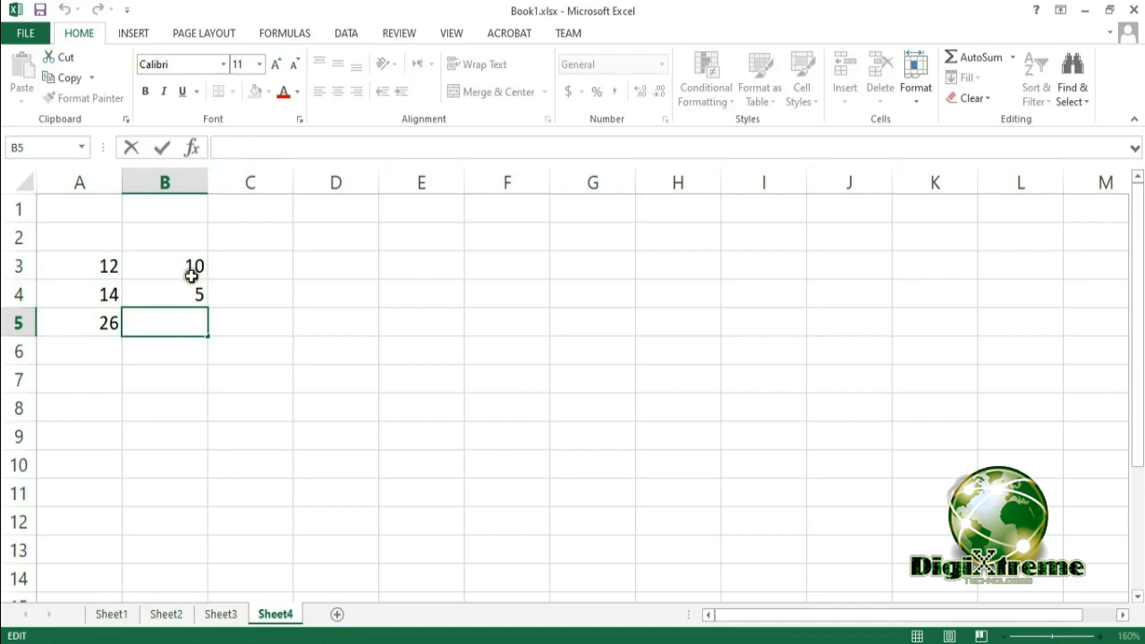
pyautogui.write('=')
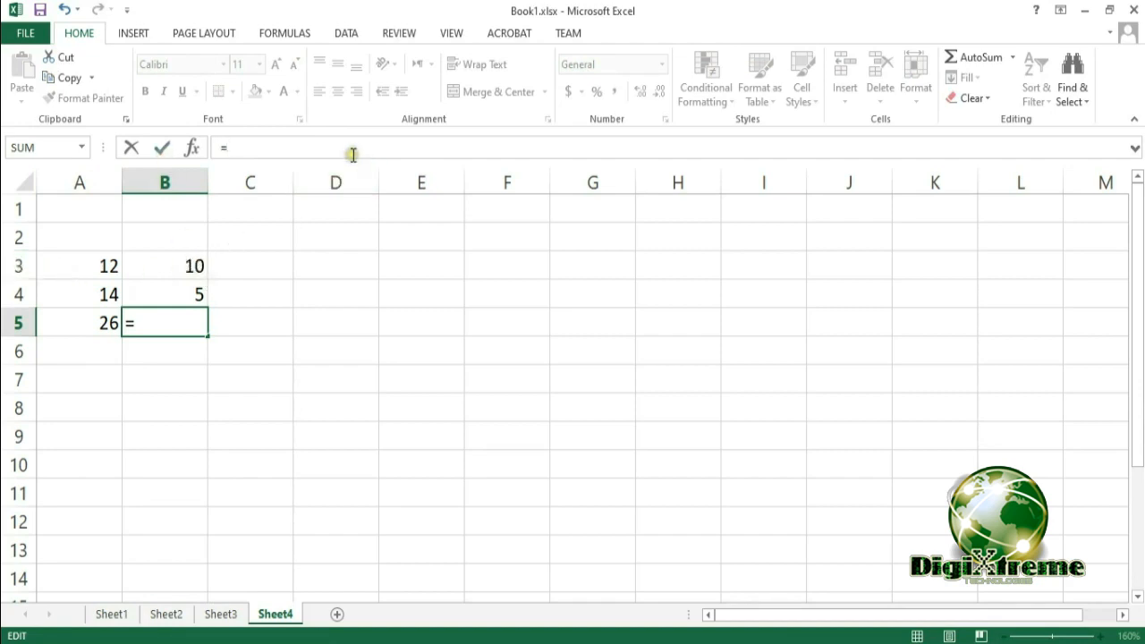
pyautogui.write('b3-')
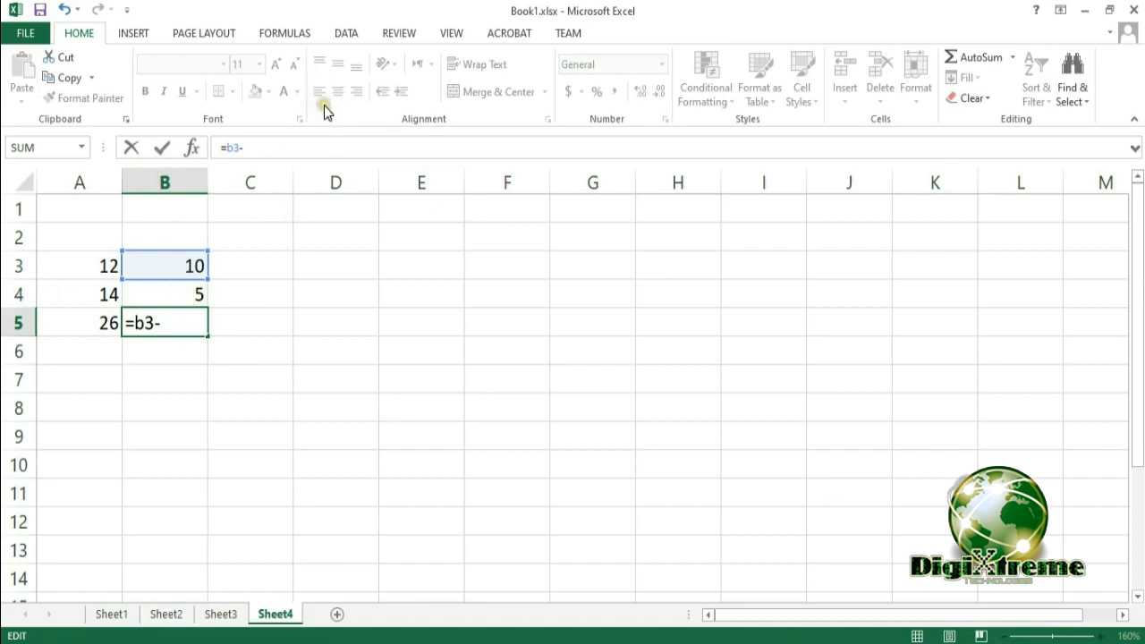
pyautogui.write('b4')
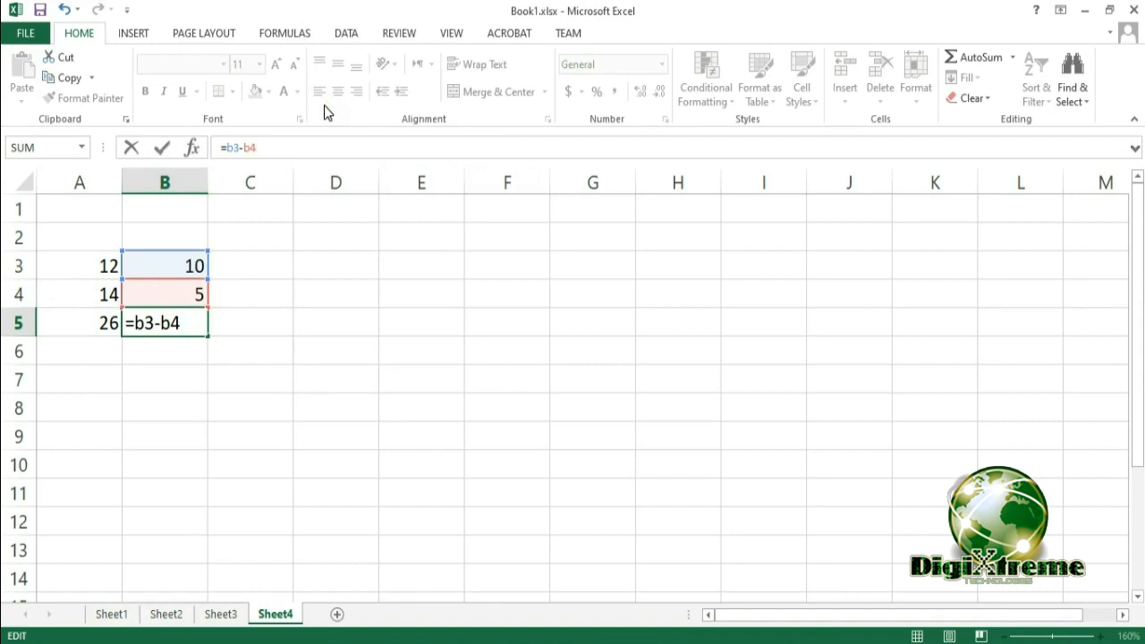
pyautogui.press('Return')
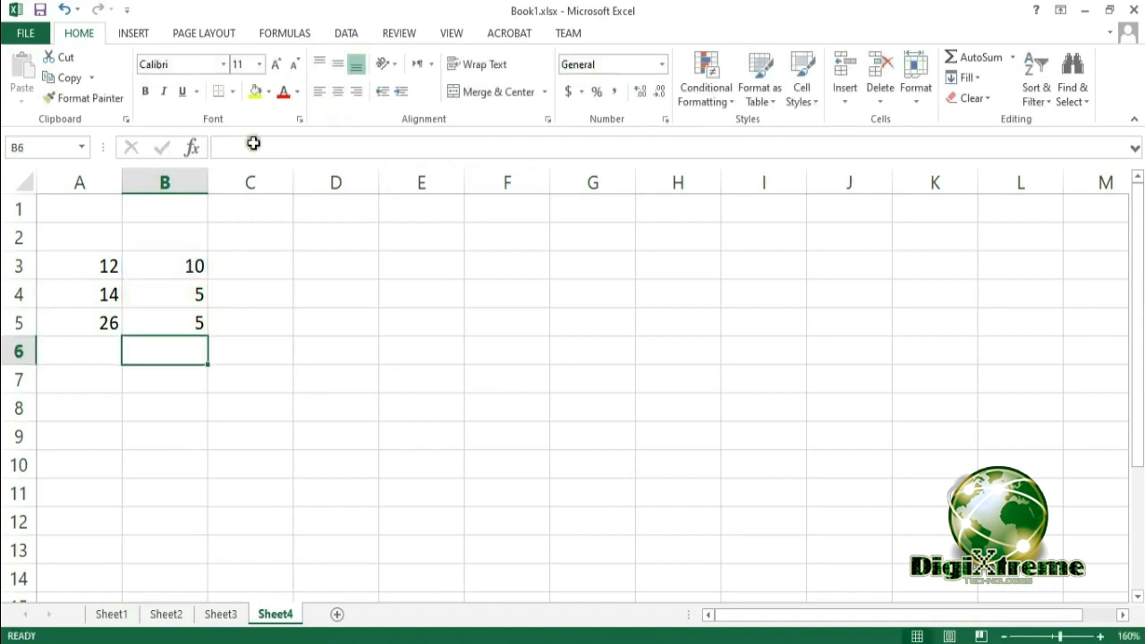
pyautogui.click(182, 323)
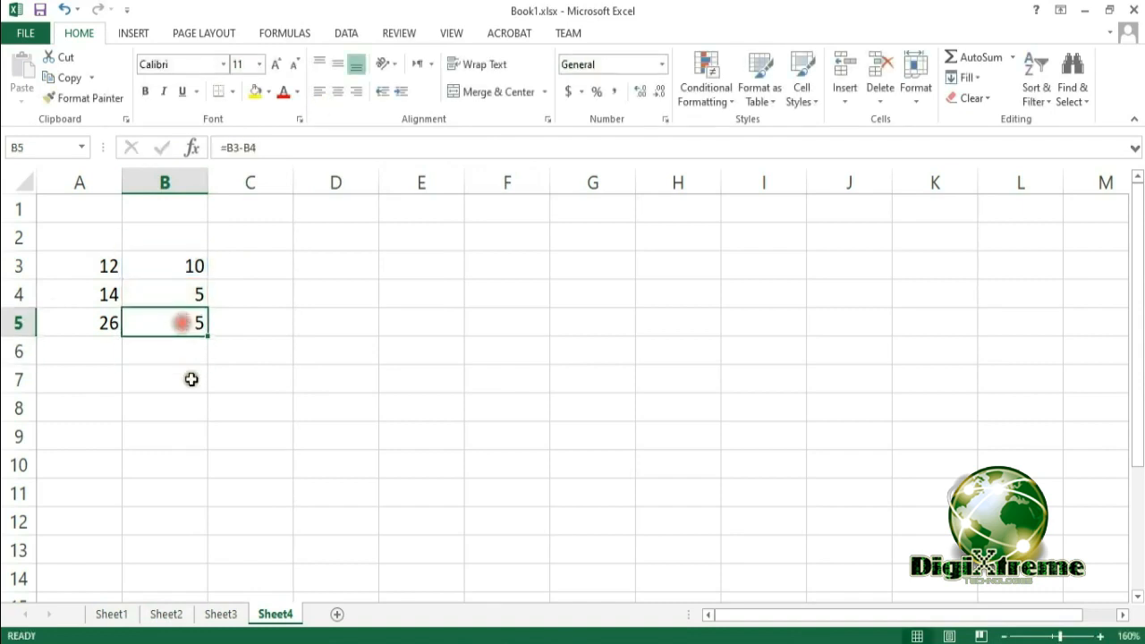
# - Enter the numbers 2 in cell C3 and 10 in cell C4
pyautogui.click(255, 264)
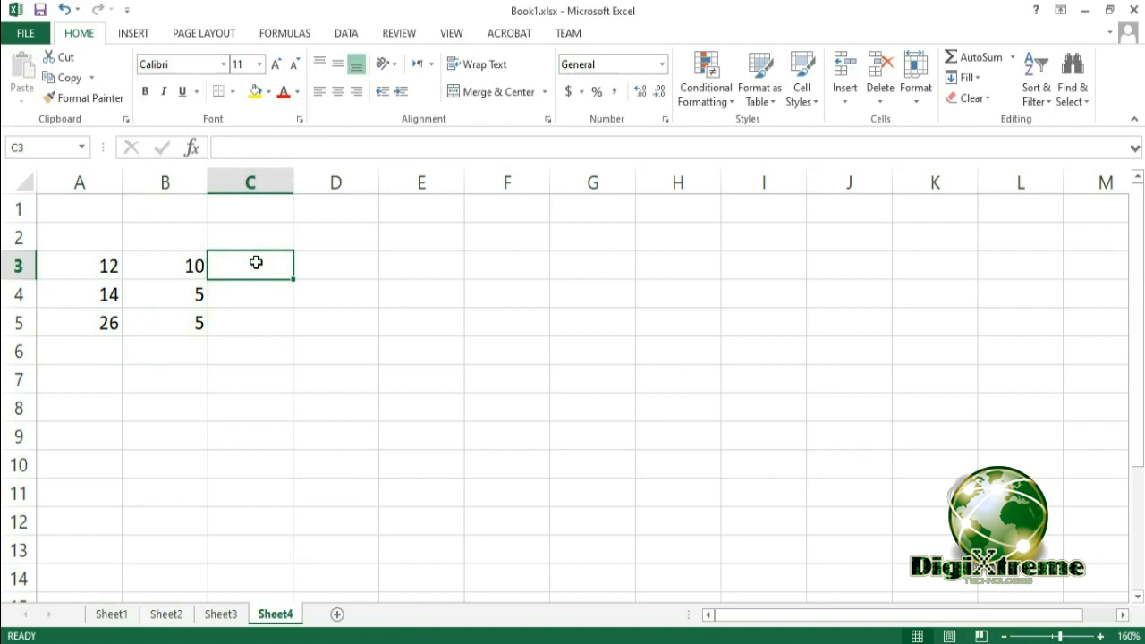
pyautogui.write('10')
pyautogui.press('BackSpace')
pyautogui.press('BackSpace')
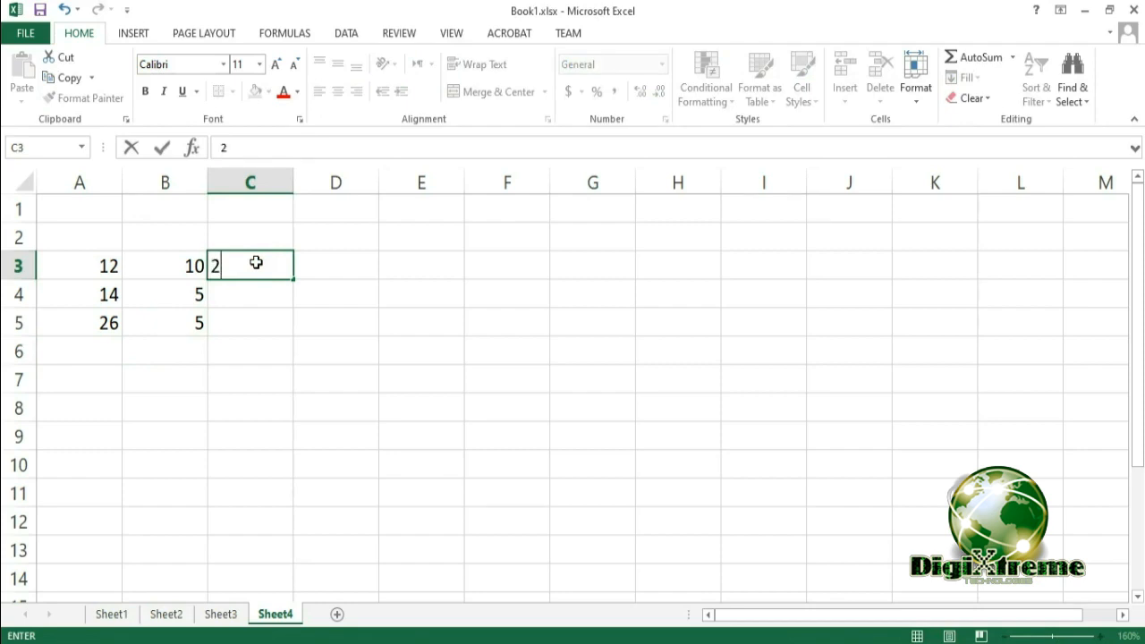
pyautogui.click(276, 291)
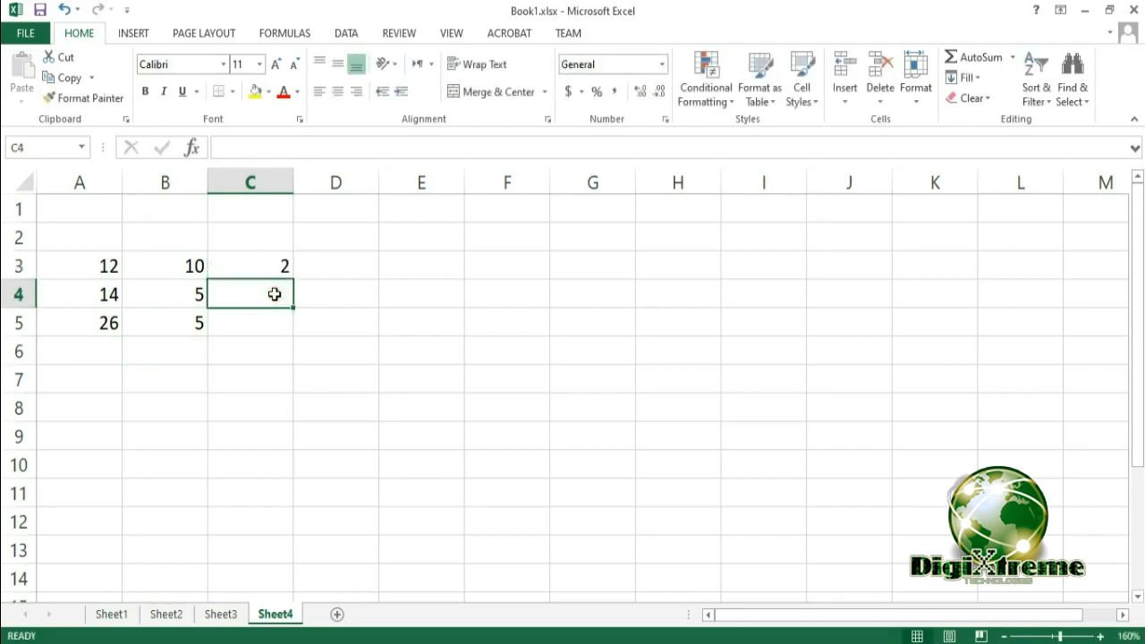
pyautogui.write('10')
pyautogui.click(256, 326)
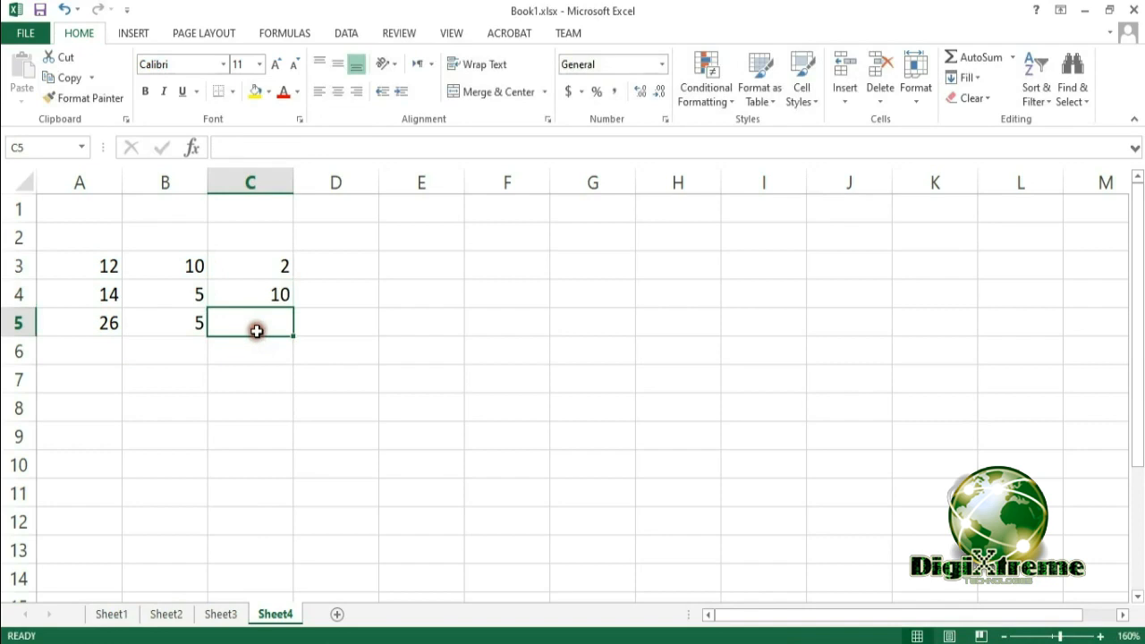
# - Multiply the two numbers of column C in cell C5 with the formula =c3*c4
pyautogui.click(305, 155)
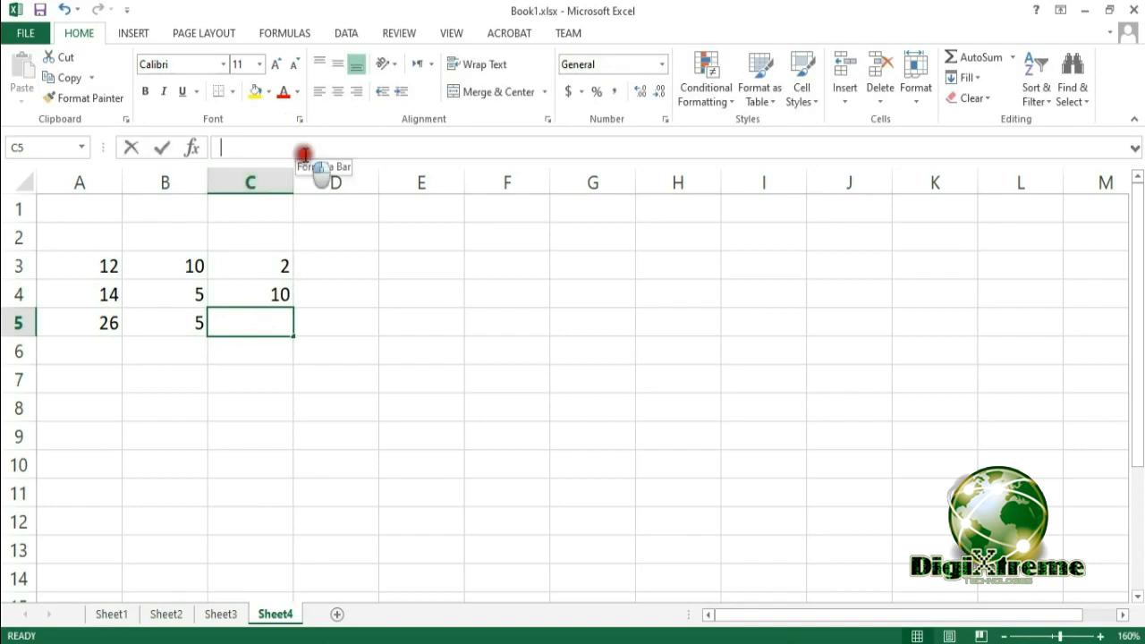
pyautogui.write('=')
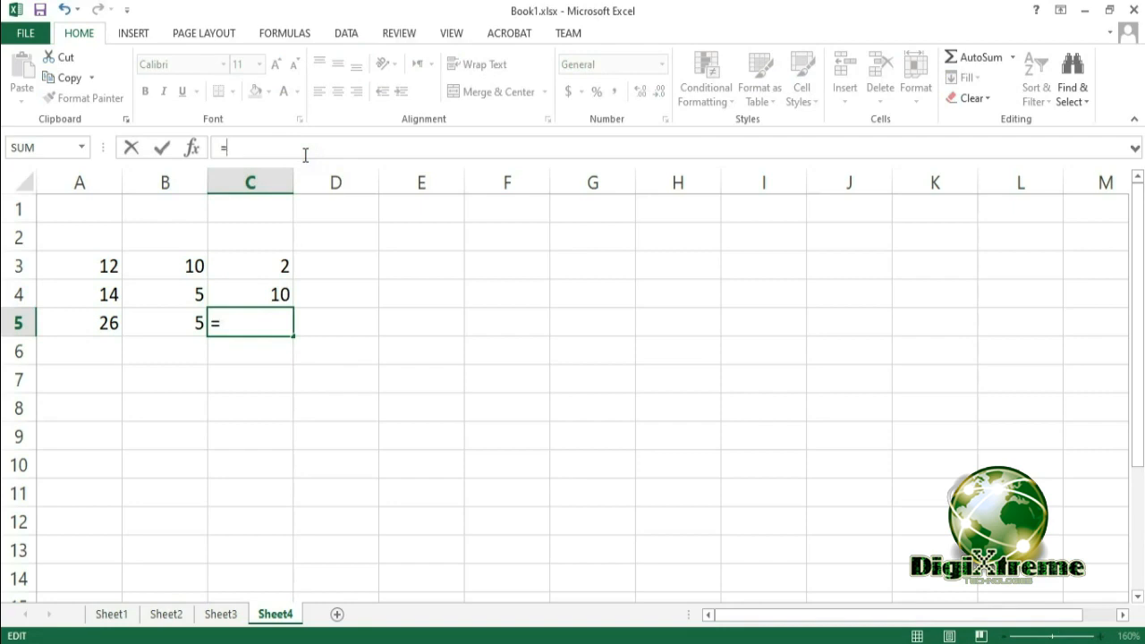
pyautogui.write('c3')
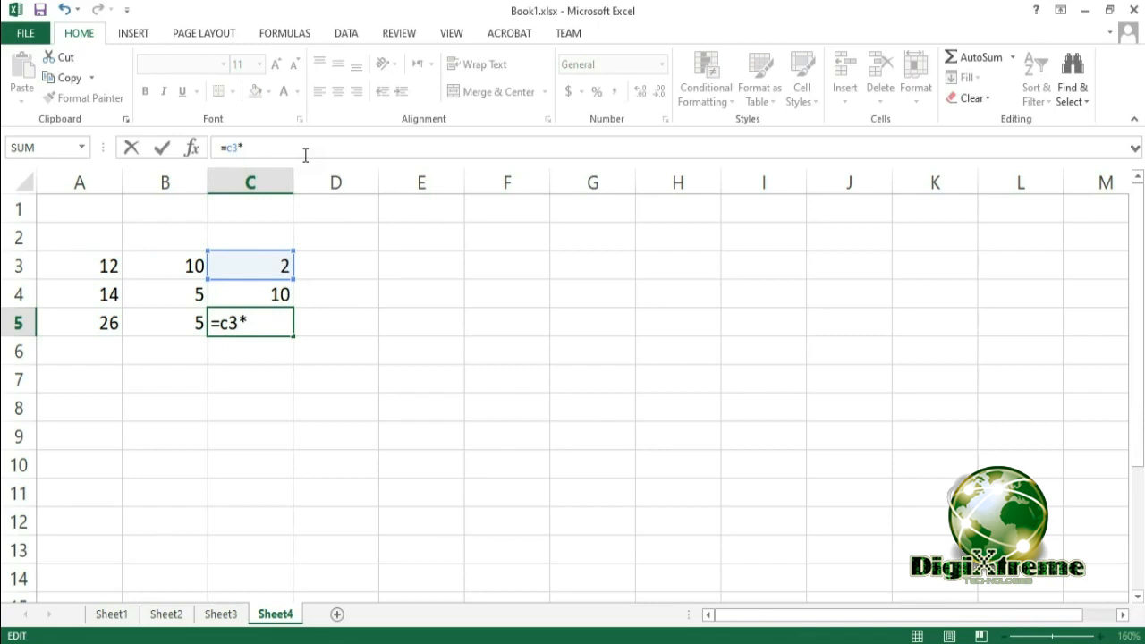
pyautogui.write('*c4')
pyautogui.press('Return')
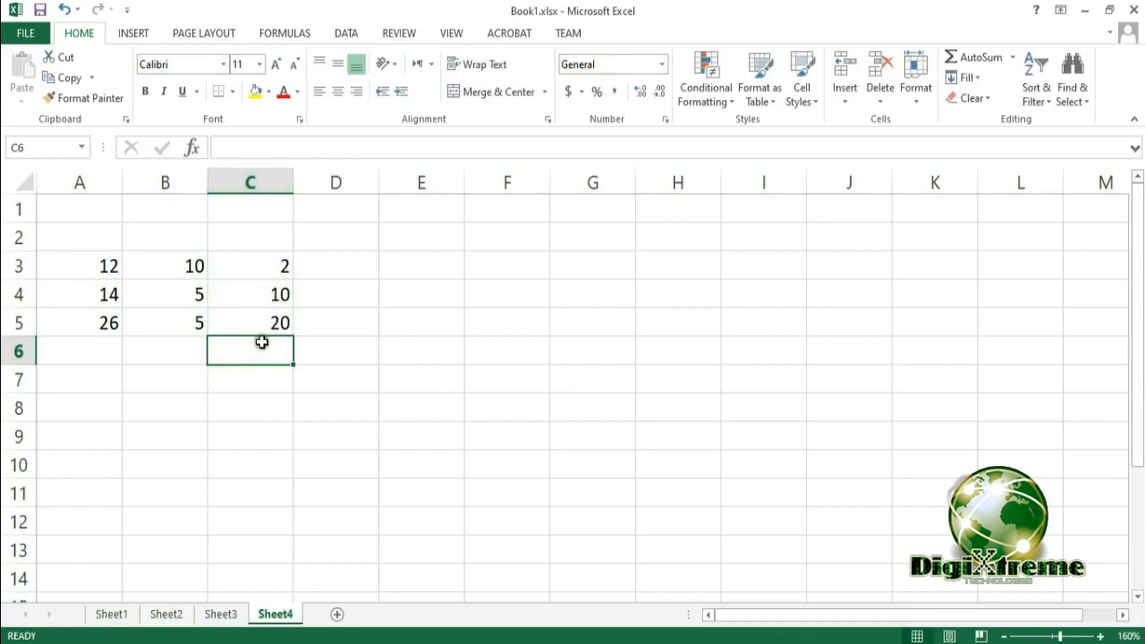
# - Enter the numbers 50 in cell D3 and 2 in cell D4
pyautogui.click(343, 267)
pyautogui.write('50')
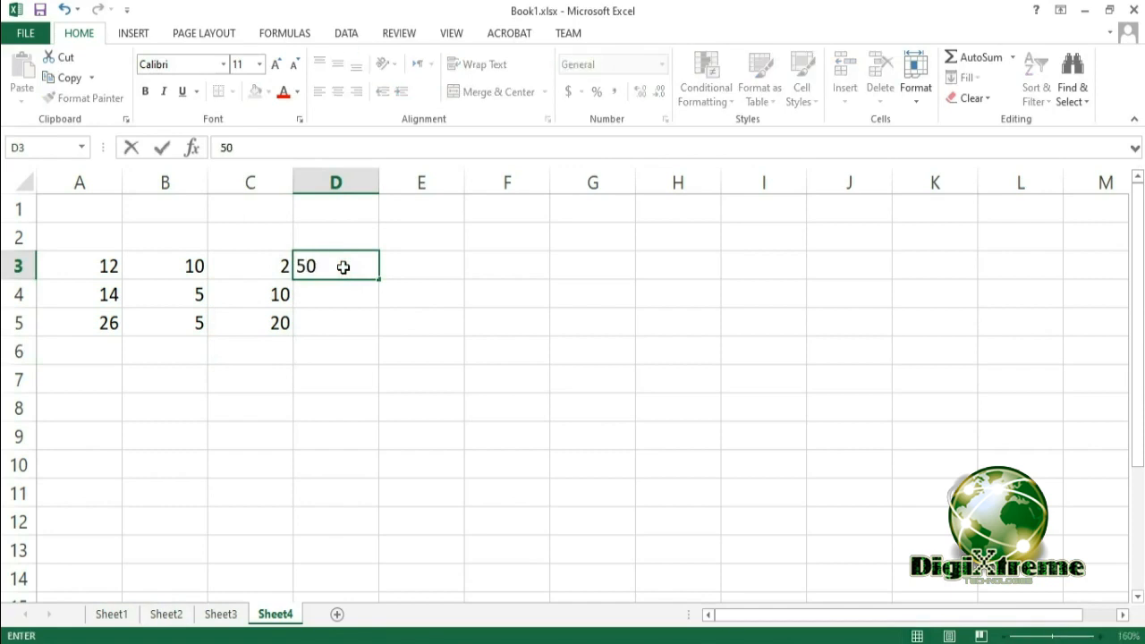
pyautogui.press('Return')
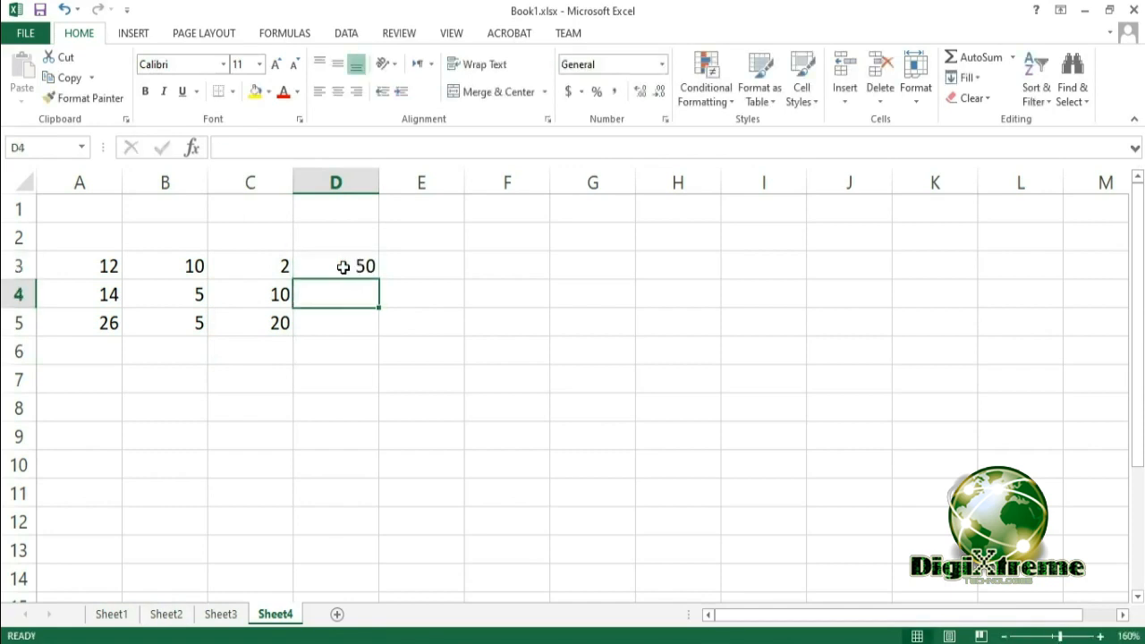
pyautogui.write('2')
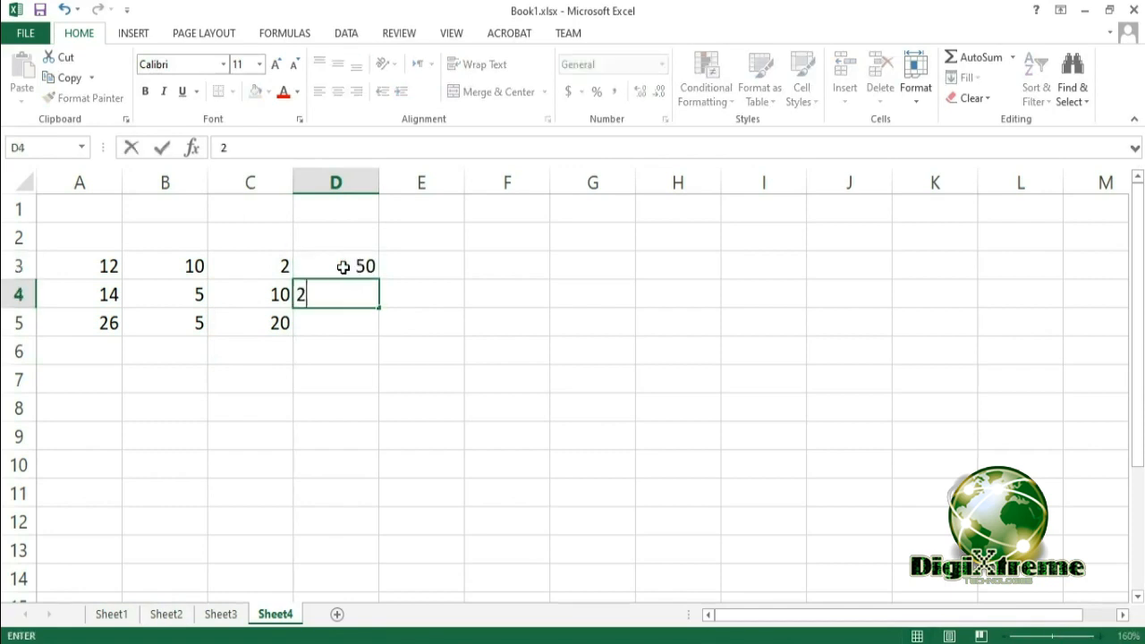
pyautogui.click(327, 315)
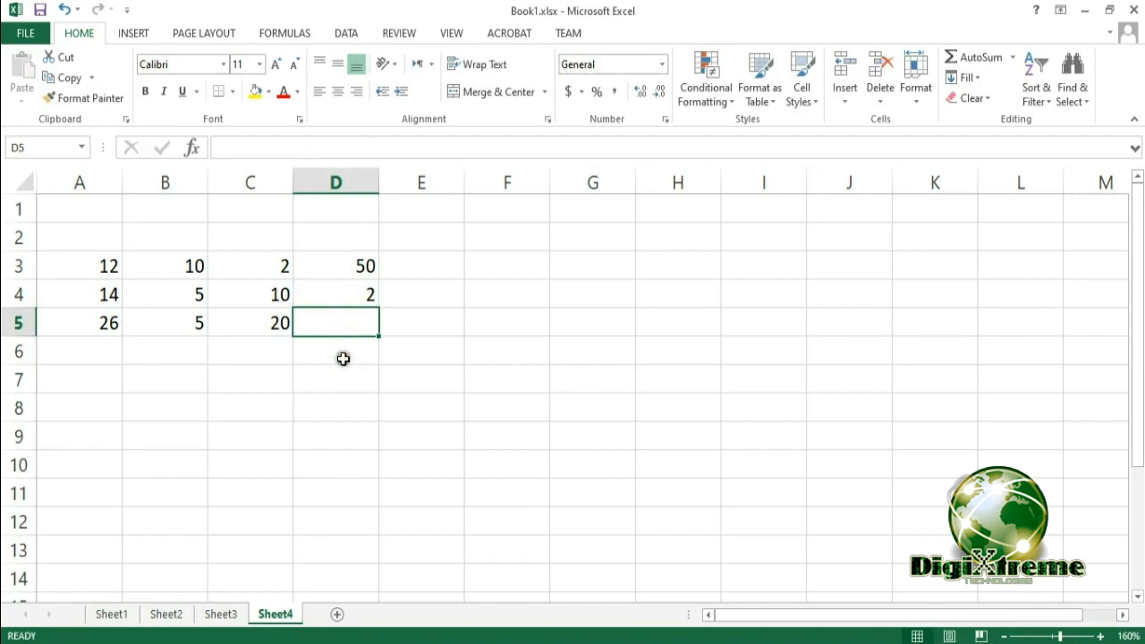
# - Divide the first number of column D by the second in cell D5 with the formula =d3/d4
pyautogui.click(262, 147)
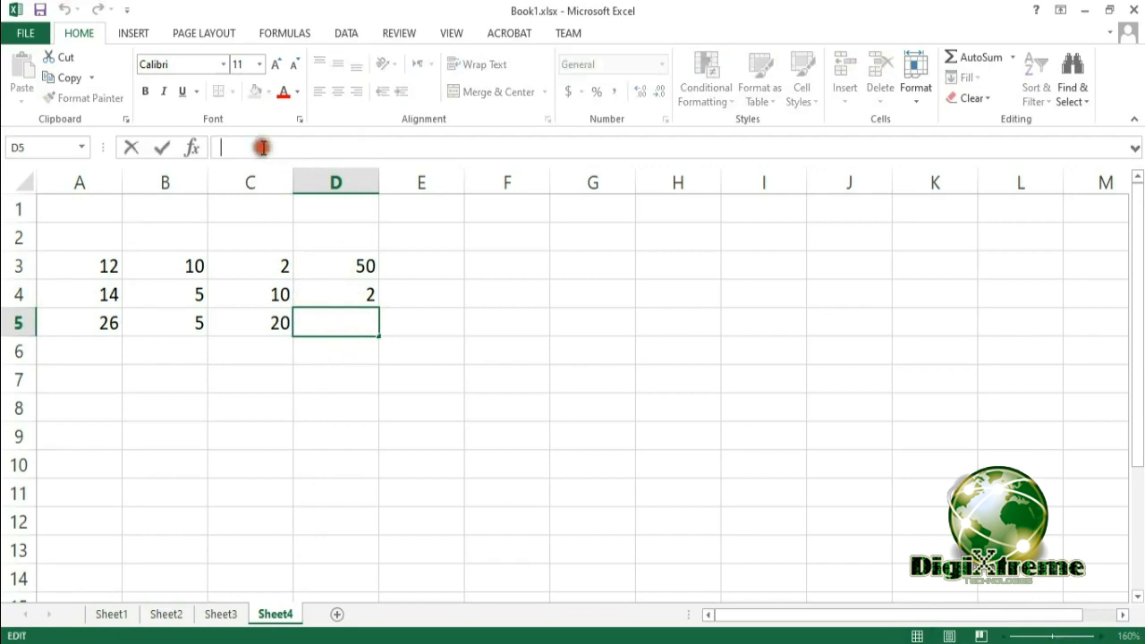
pyautogui.write('=')
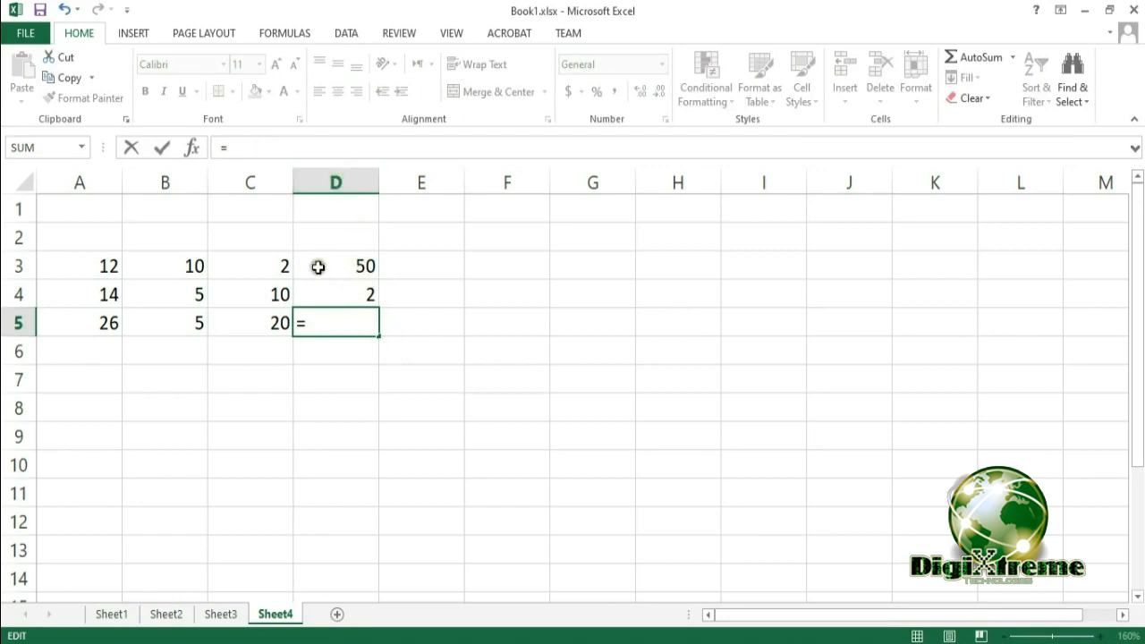
pyautogui.write('d3/')
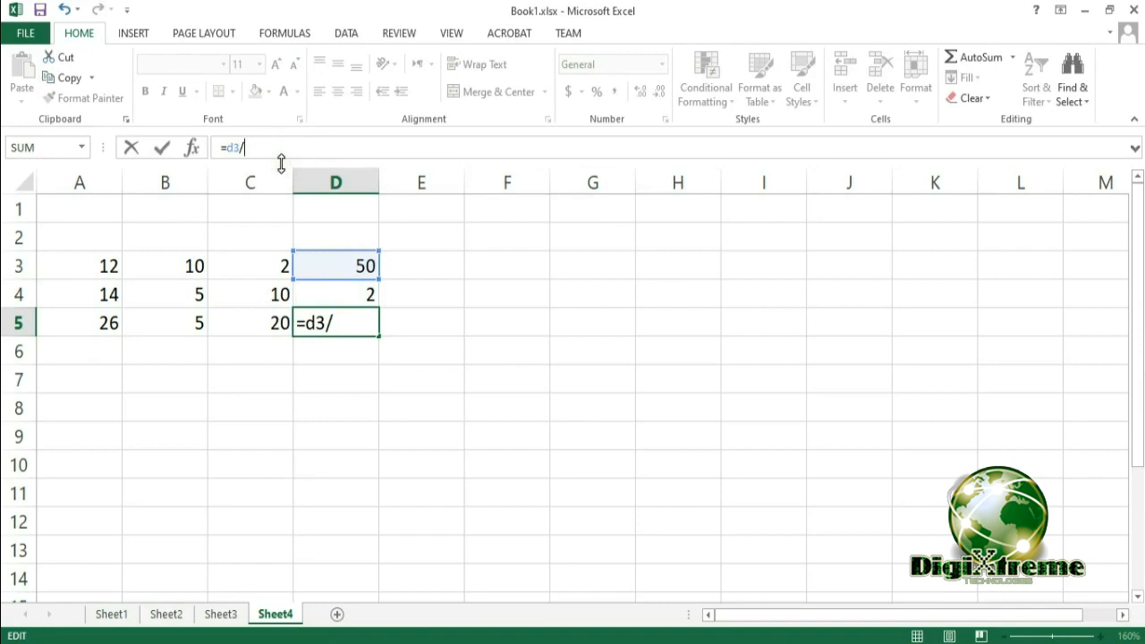
pyautogui.write('d')
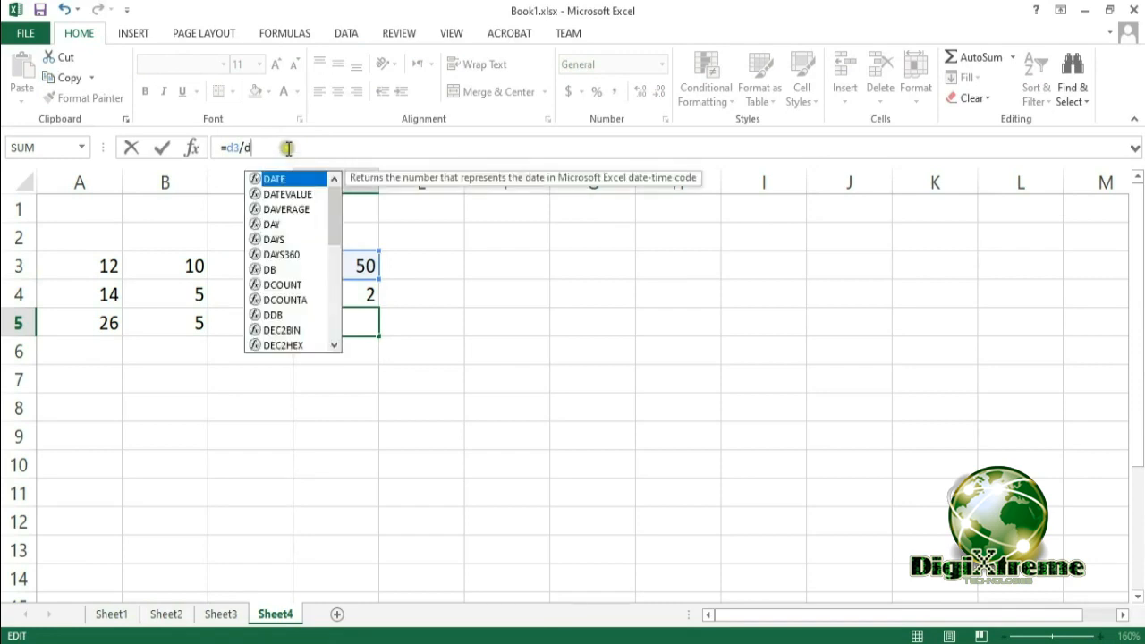
pyautogui.write('4')
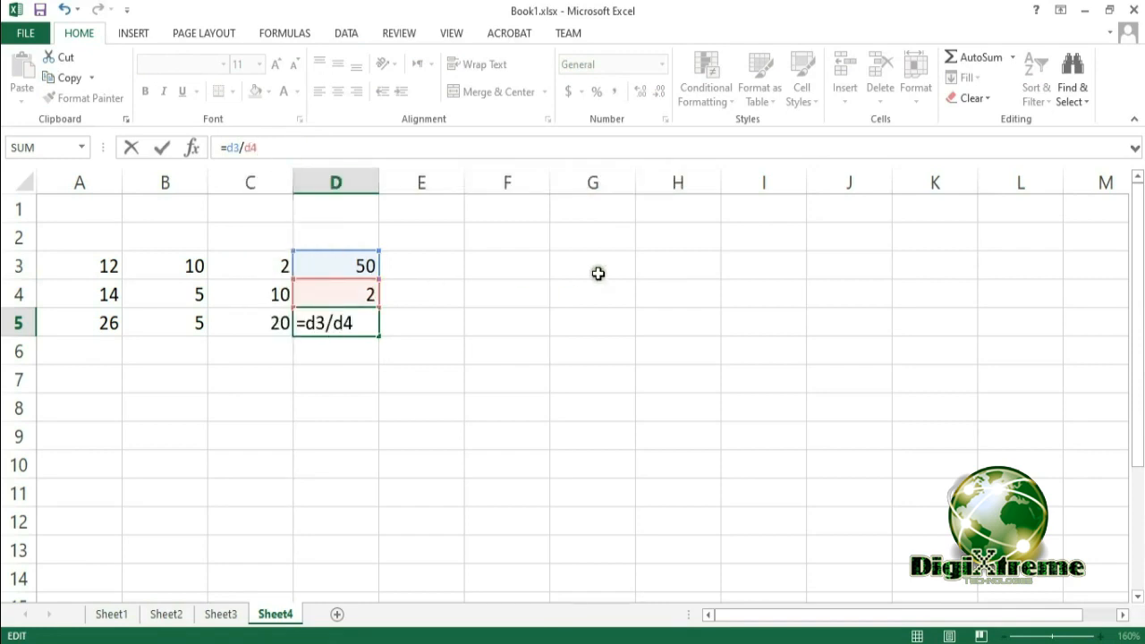
pyautogui.press('Return')
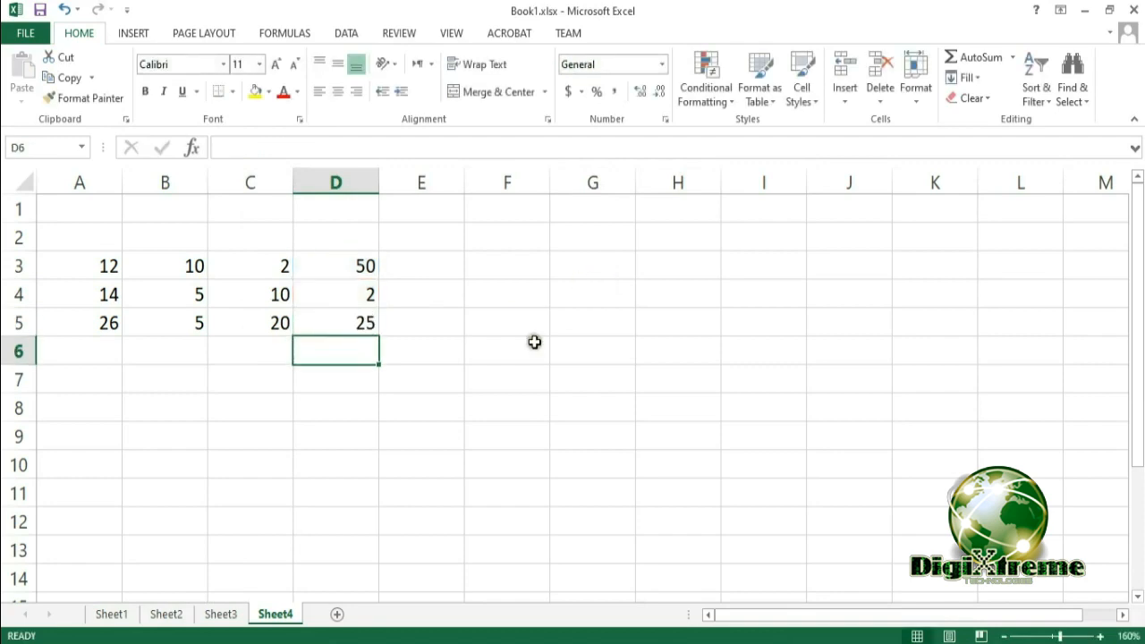
# - Review the addition, subtraction, multiplication and division formulas in cells A5 to D5 and the numbers in column A they draw on
pyautogui.click(365, 324)
pyautogui.click(364, 405)
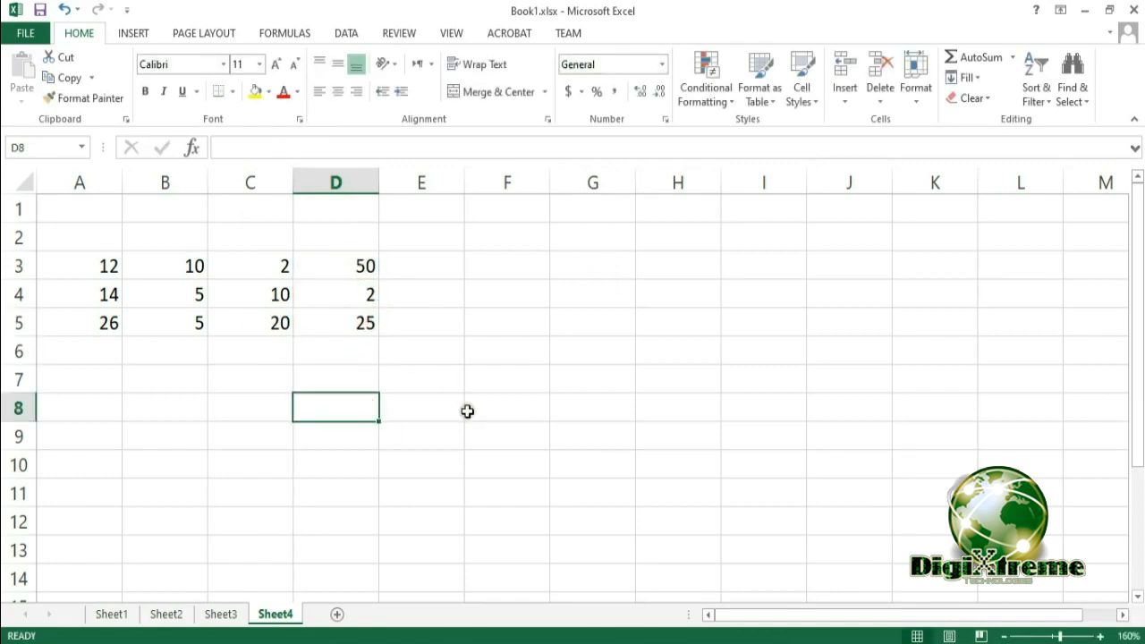
pyautogui.click(100, 327)
pyautogui.click(181, 325)
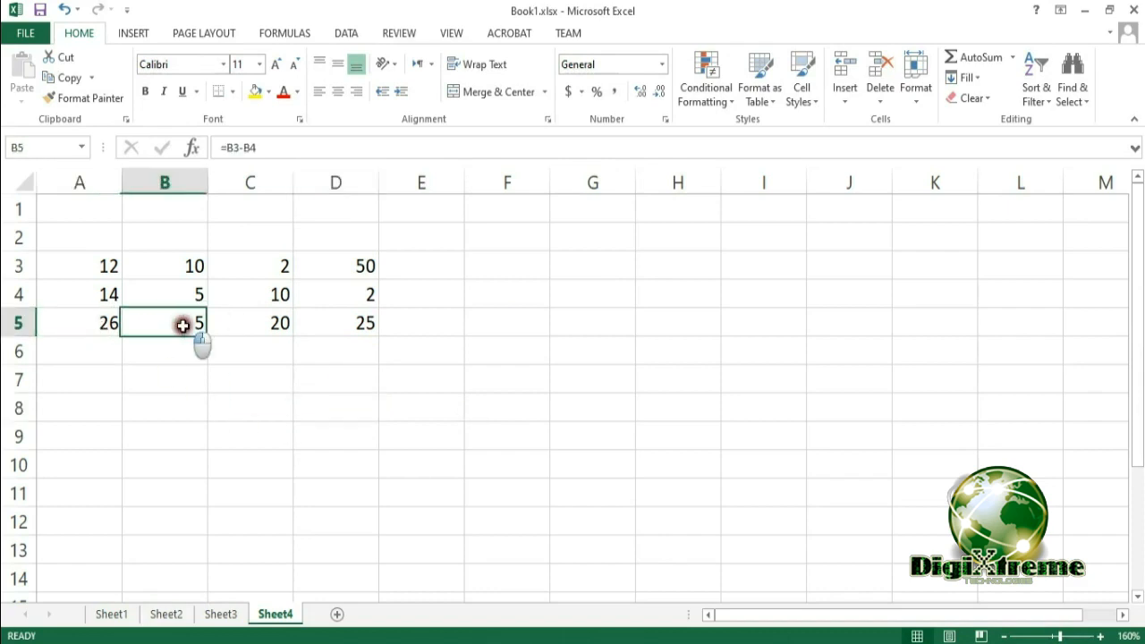
pyautogui.click(253, 324)
pyautogui.click(351, 320)
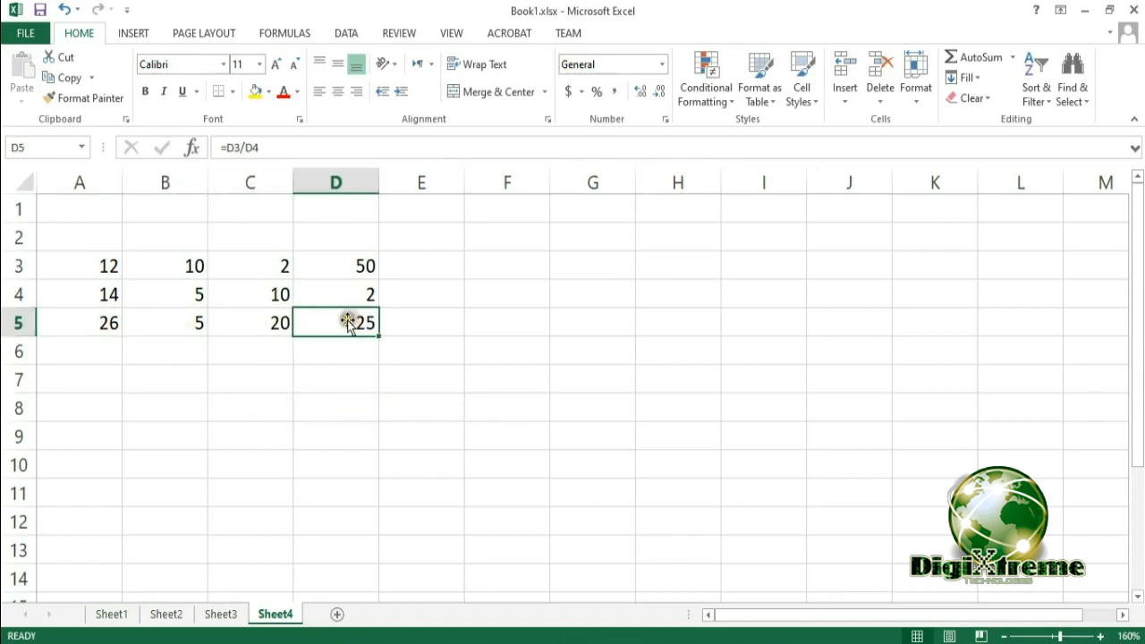
pyautogui.click(103, 325)
pyautogui.click(169, 325)
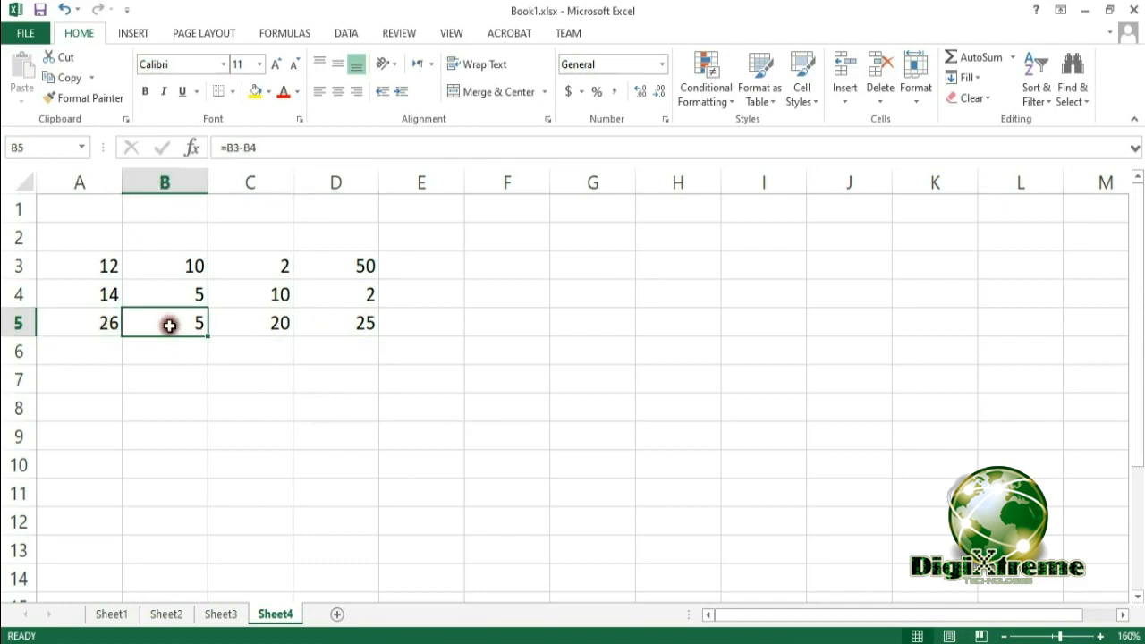
pyautogui.click(258, 326)
pyautogui.click(365, 323)
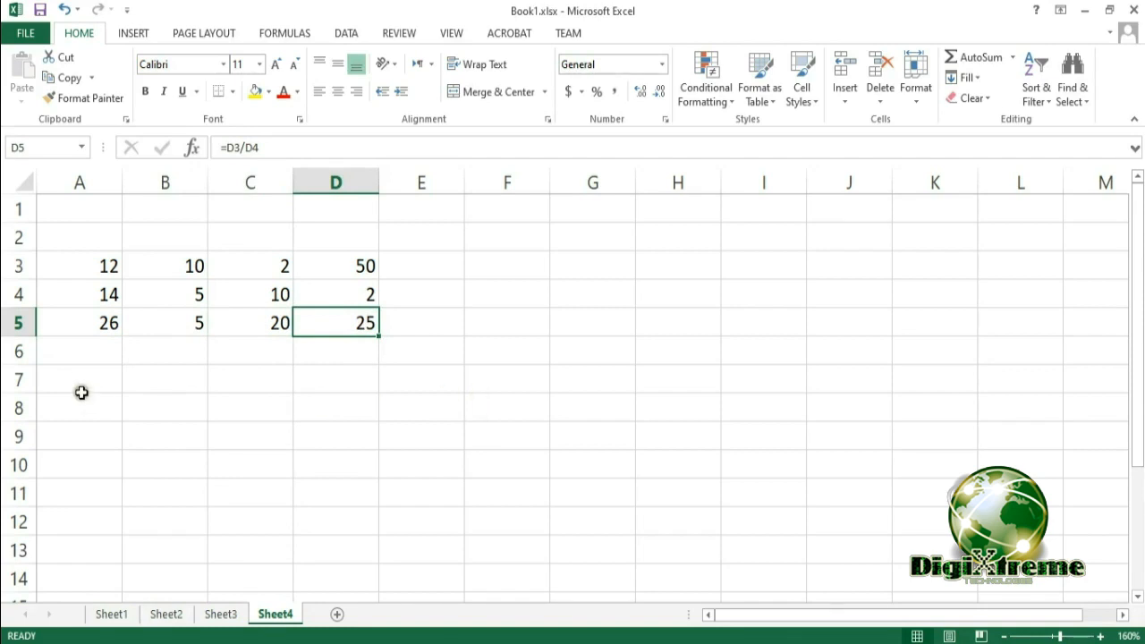
pyautogui.click(83, 269)
pyautogui.click(84, 288)
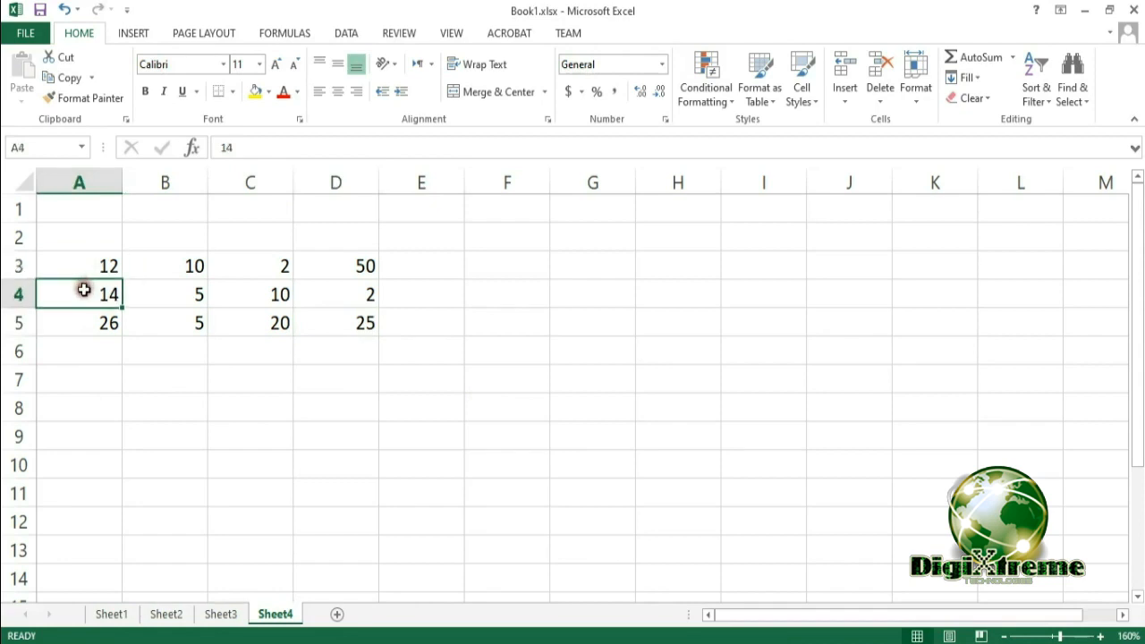
pyautogui.click(95, 321)
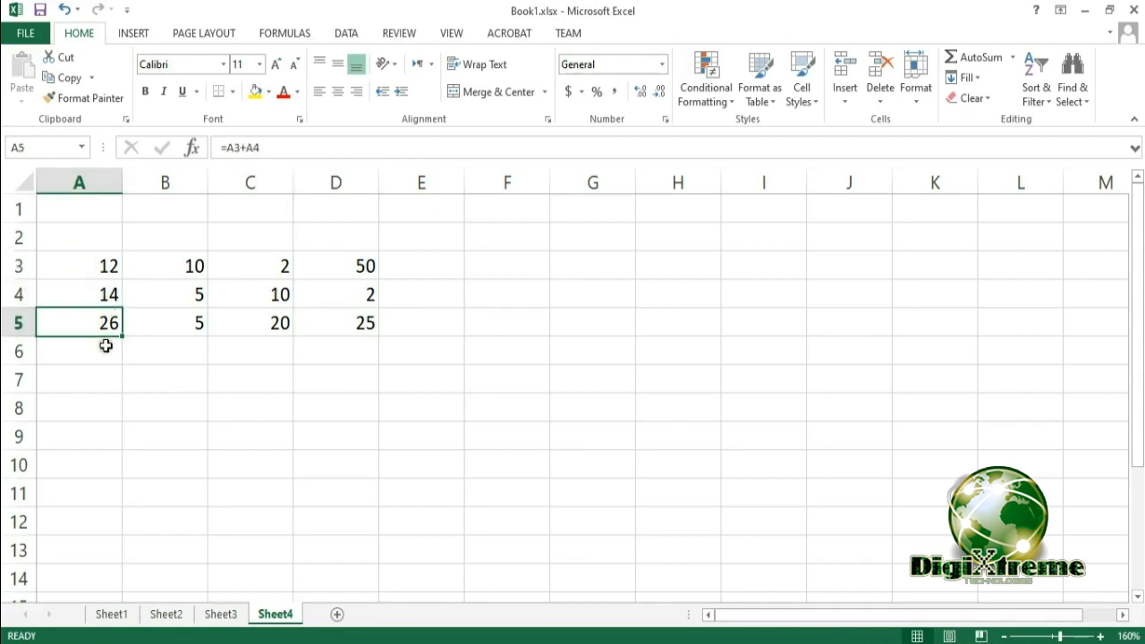
pyautogui.scroll(-2, 266, 394)
pyautogui.scroll(2, 266, 393)
# - Start a list of numbers in column F with 1, 3, 8 and 5 in cells F3 to F6
pyautogui.click(525, 260)
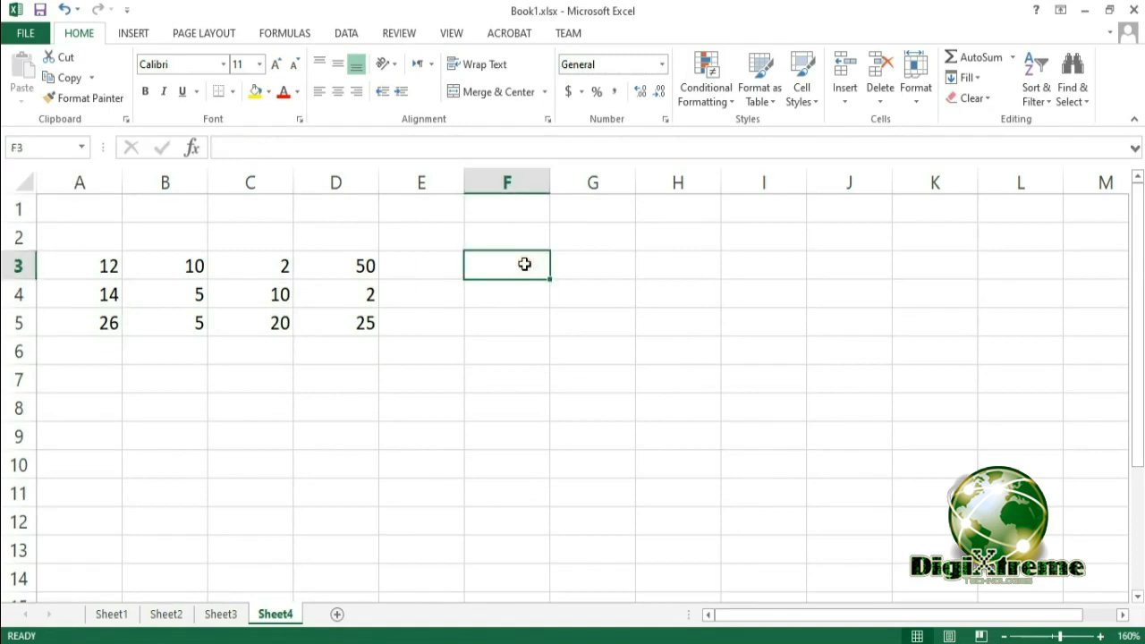
pyautogui.write('1')
pyautogui.press('Return')
pyautogui.write('3')
pyautogui.click(507, 348)
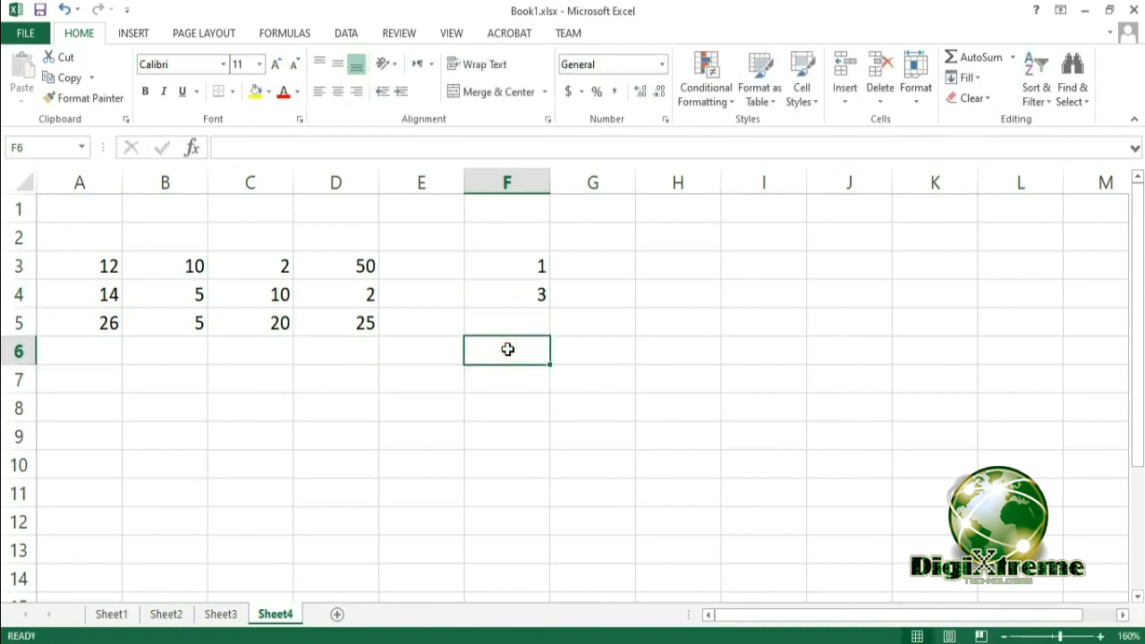
pyautogui.write('5')
pyautogui.click(521, 321)
pyautogui.write('8')
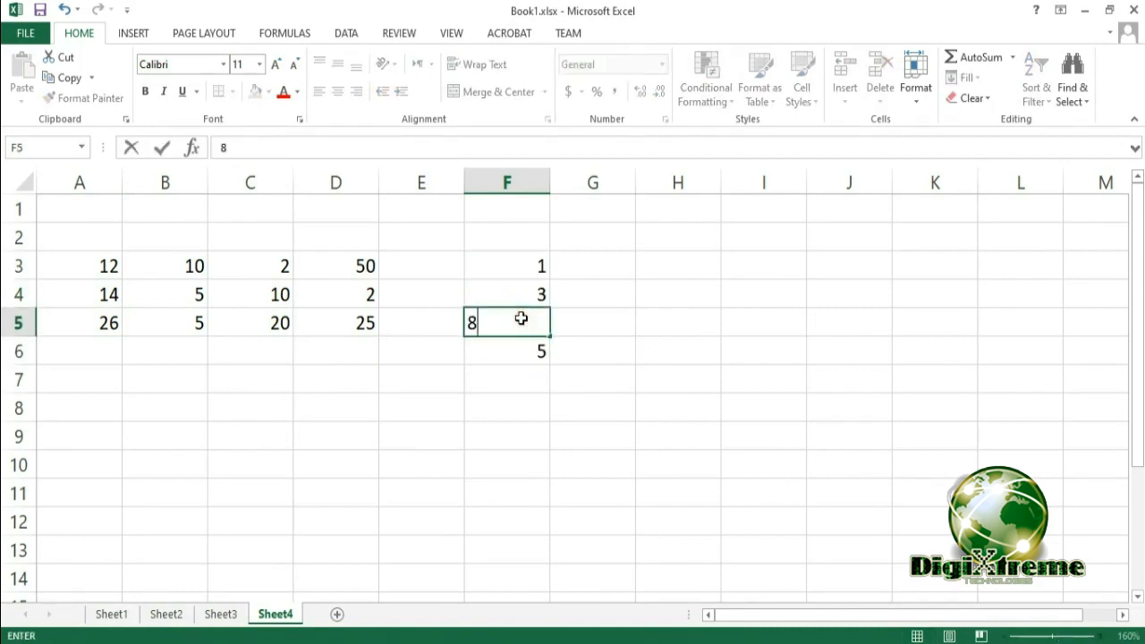
# - Continue the list in column F with 4, 8, 2, 9 and 1 in cells F7 to F11
pyautogui.click(514, 379)
pyautogui.write('4')
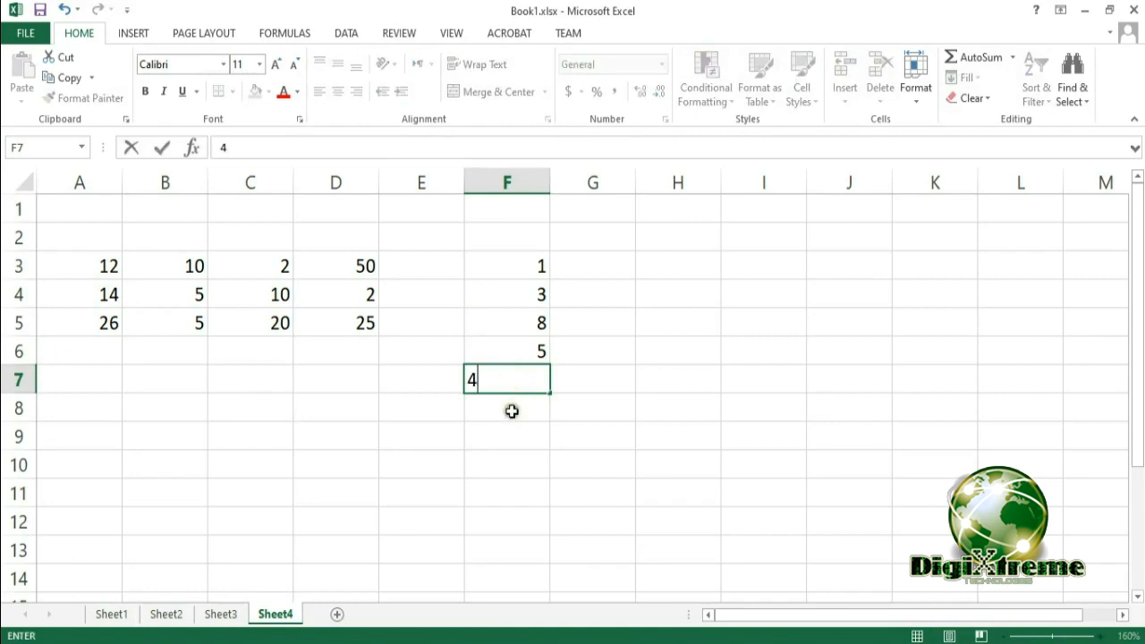
pyautogui.click(512, 411)
pyautogui.write('8')
pyautogui.click(518, 432)
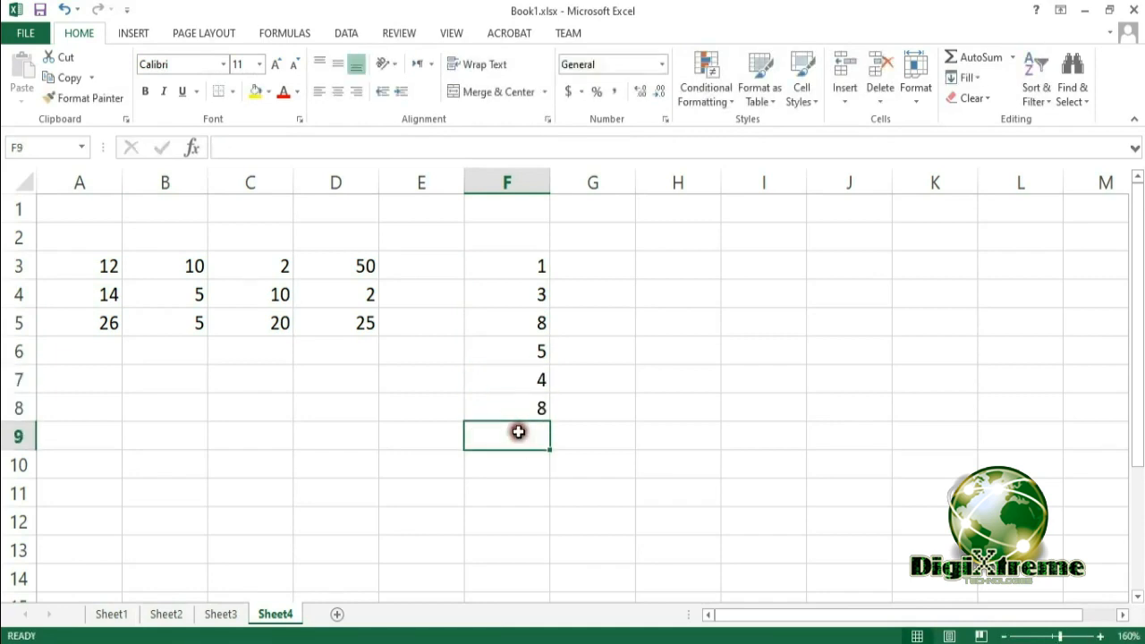
pyautogui.write('2')
pyautogui.click(526, 464)
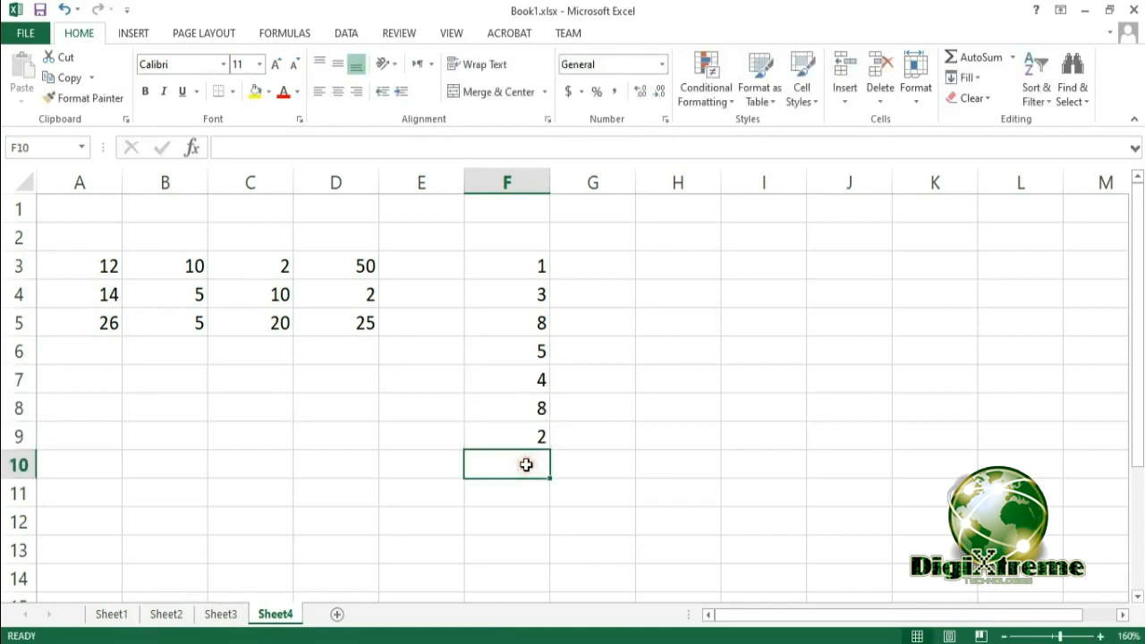
pyautogui.write('9')
pyautogui.click(537, 493)
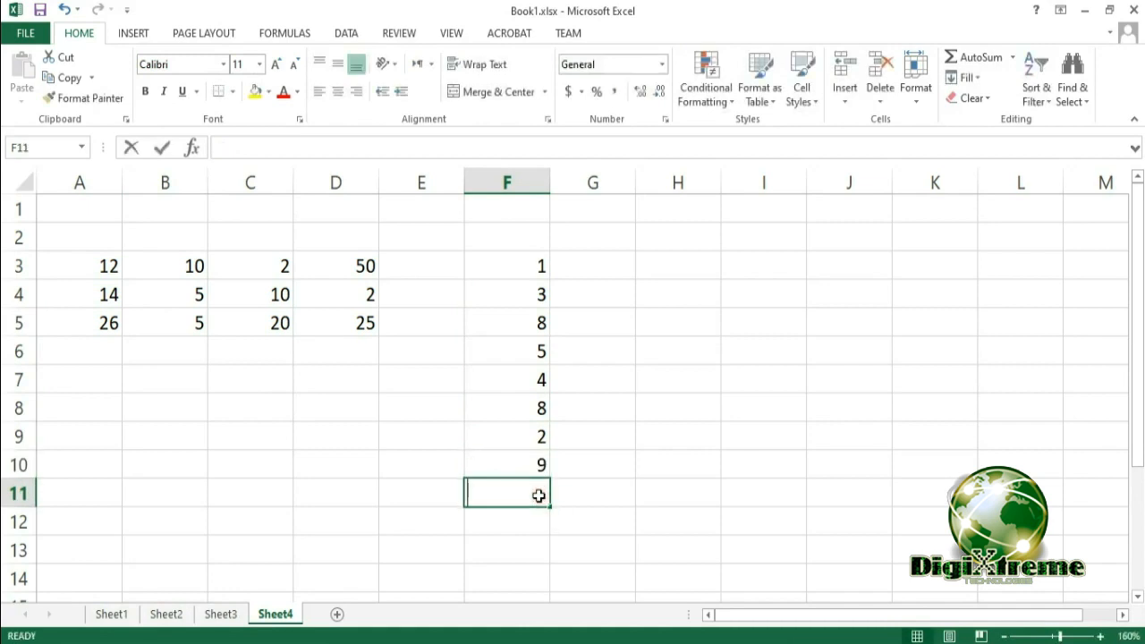
pyautogui.write('1')
pyautogui.click(531, 519)
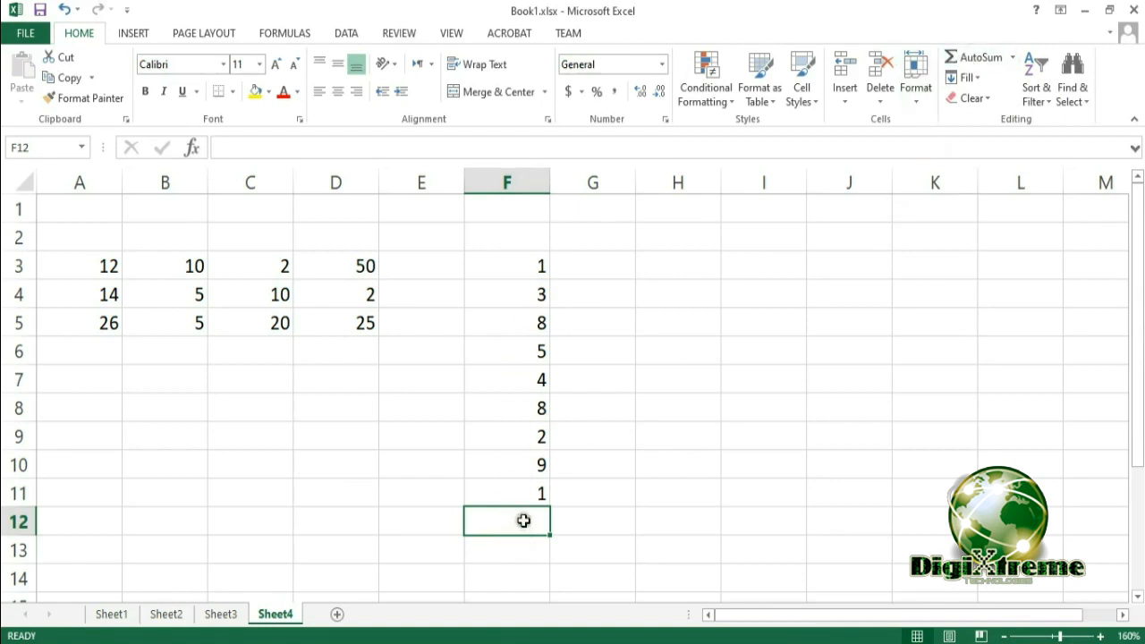
# - Total the numbers F3:F11 in cell F12 with AutoSum and check the resulting formula
pyautogui.click(973, 58)
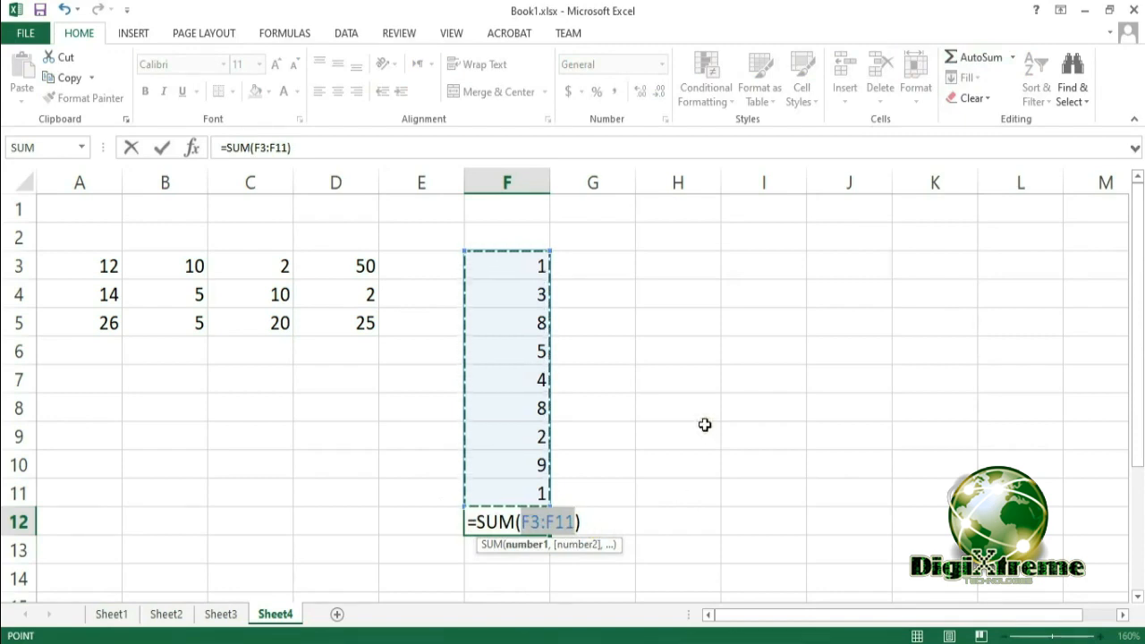
pyautogui.press('Return')
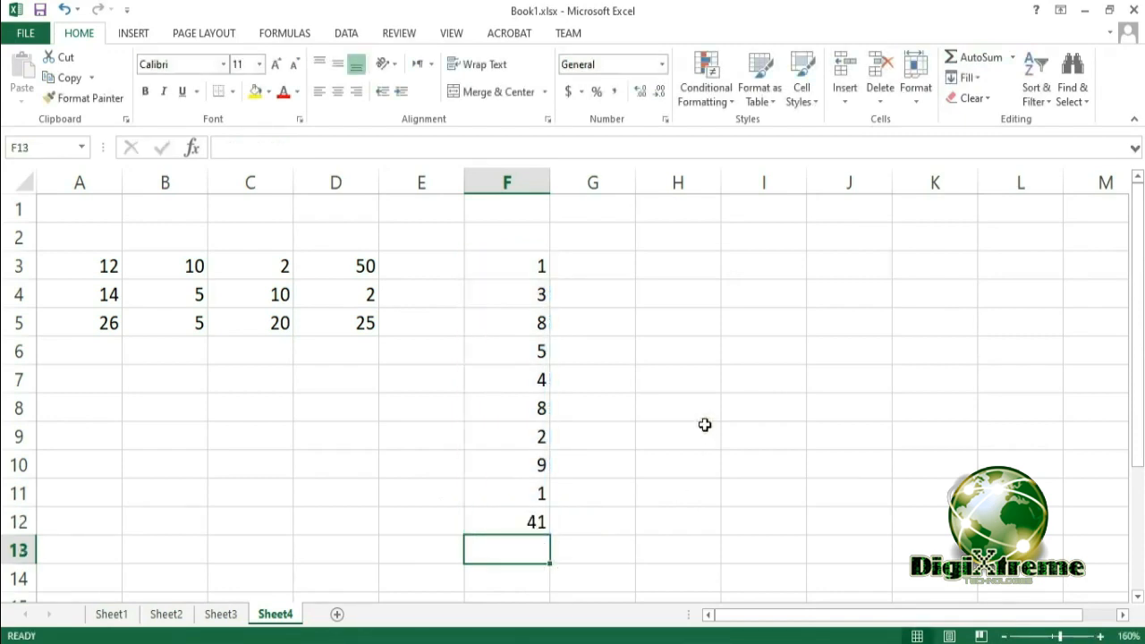
pyautogui.click(515, 520)
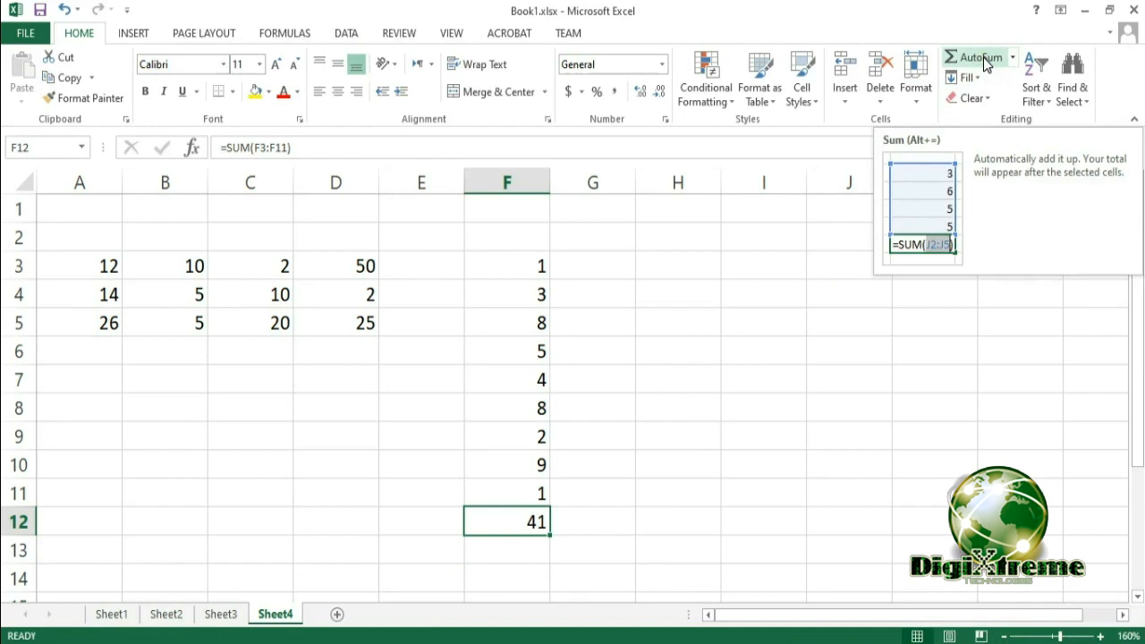
pyautogui.click(597, 524)
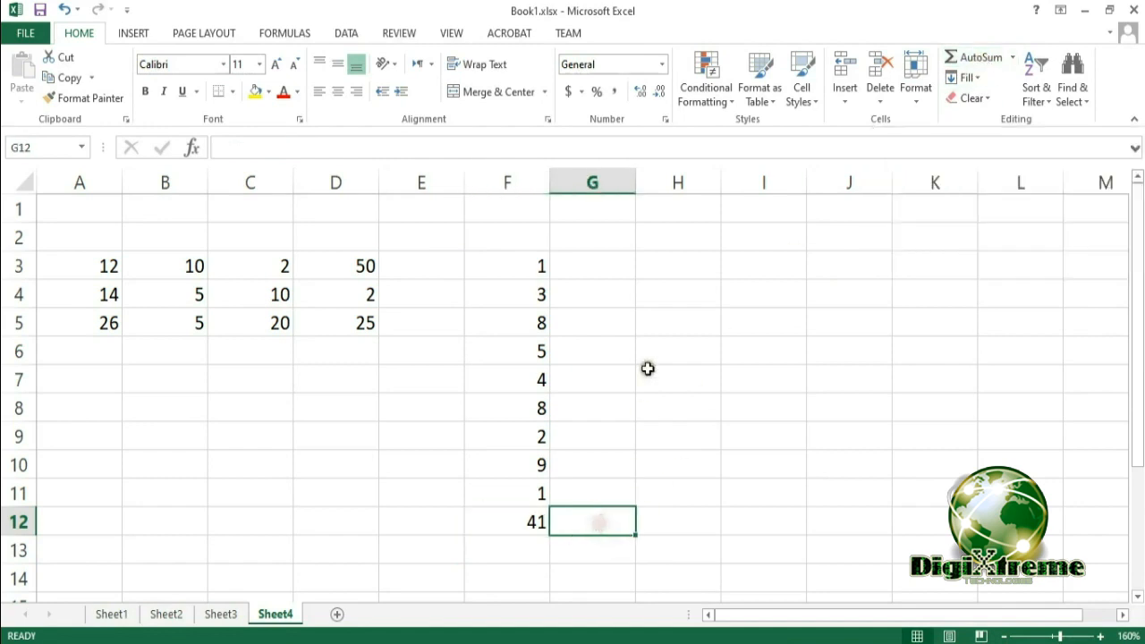
# - Enter the number 1 in cell H3
pyautogui.click(677, 268)
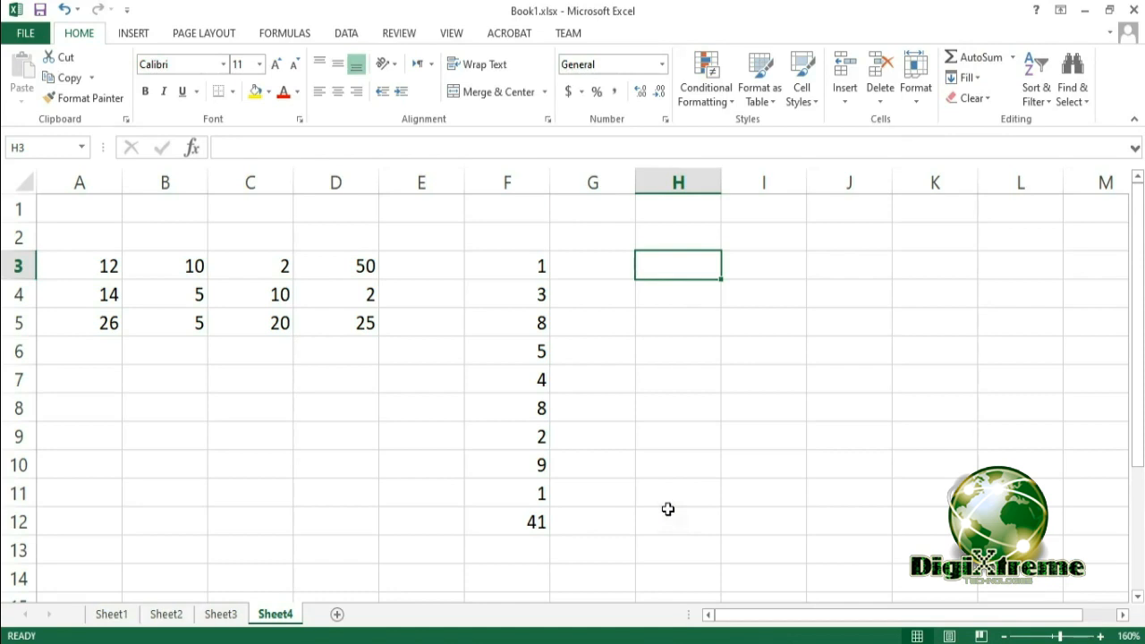
pyautogui.write('1')
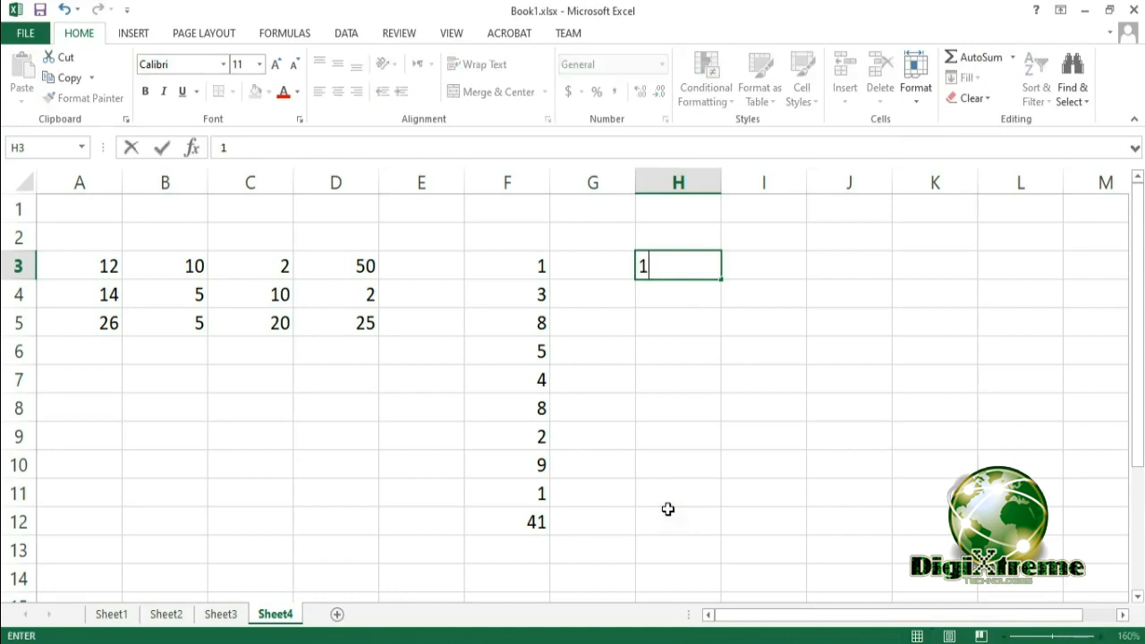
pyautogui.click(686, 344)
pyautogui.click(681, 242)
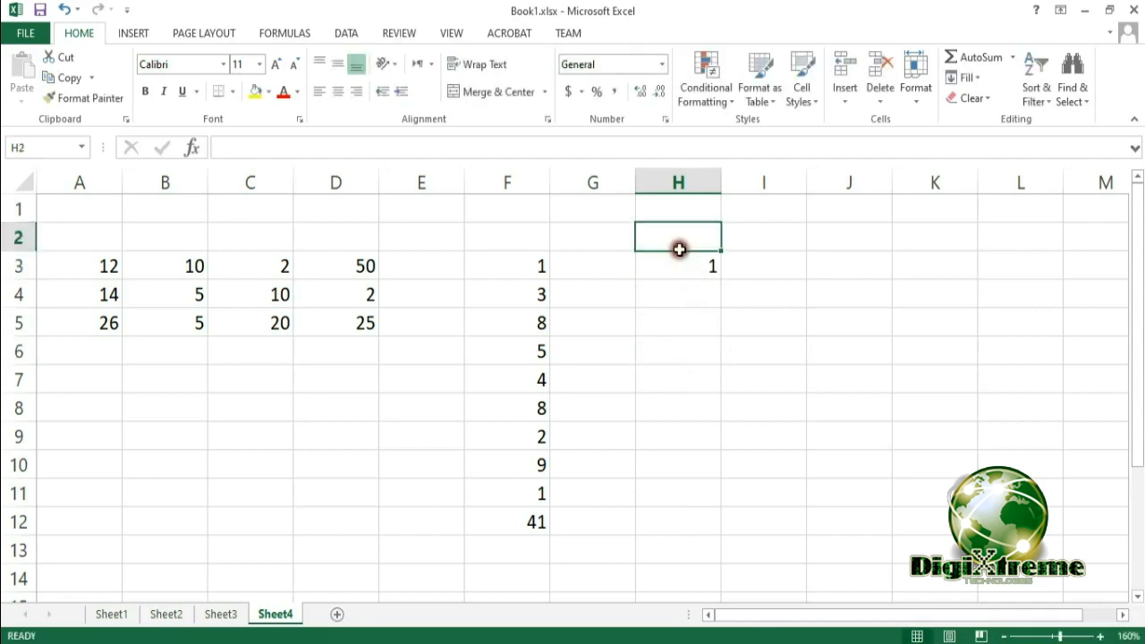
# - Fill the value of cell H3 down the column through cell H12
pyautogui.click(680, 261)
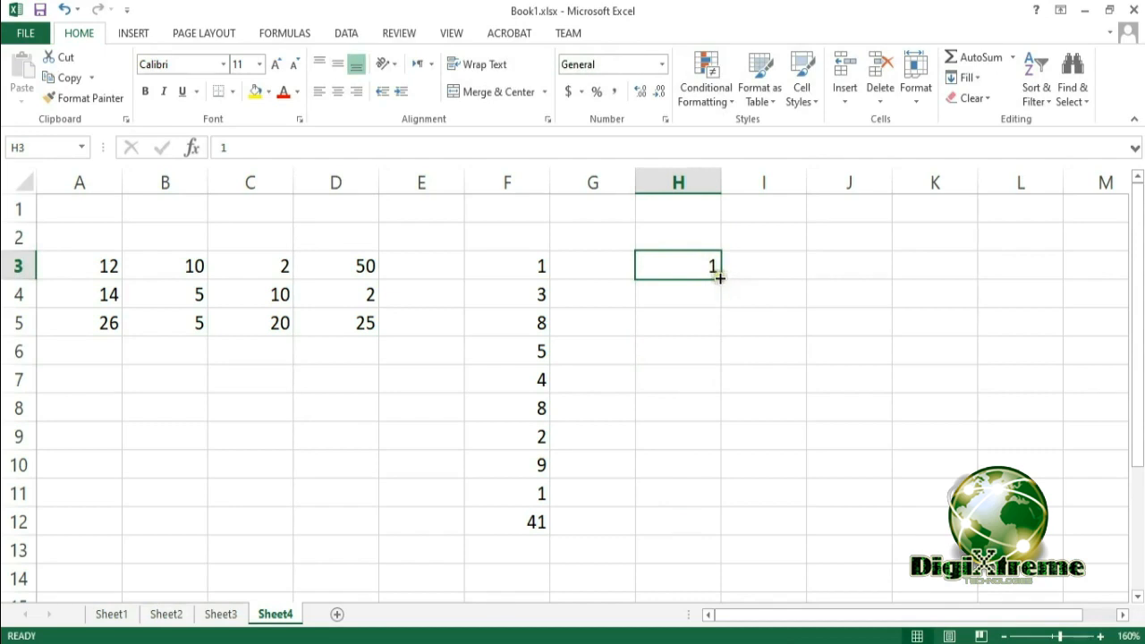
pyautogui.click(721, 279)
pyautogui.moveTo(721, 281); pyautogui.dragTo(720, 535)
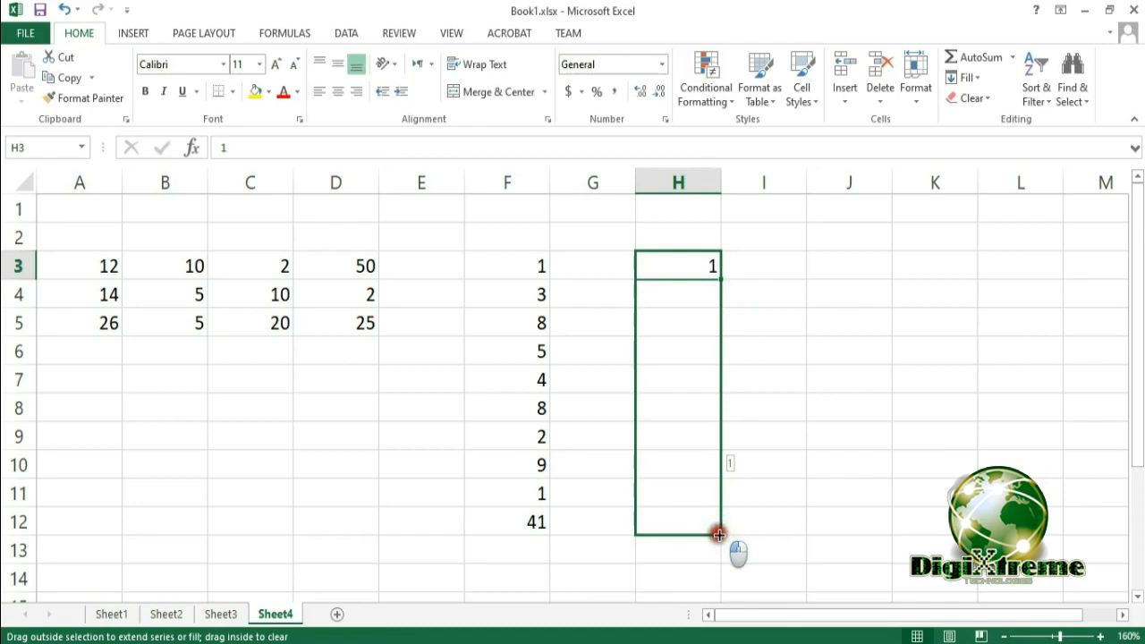
pyautogui.moveTo(720, 536); pyautogui.dragTo(720, 535)
pyautogui.click(802, 420)
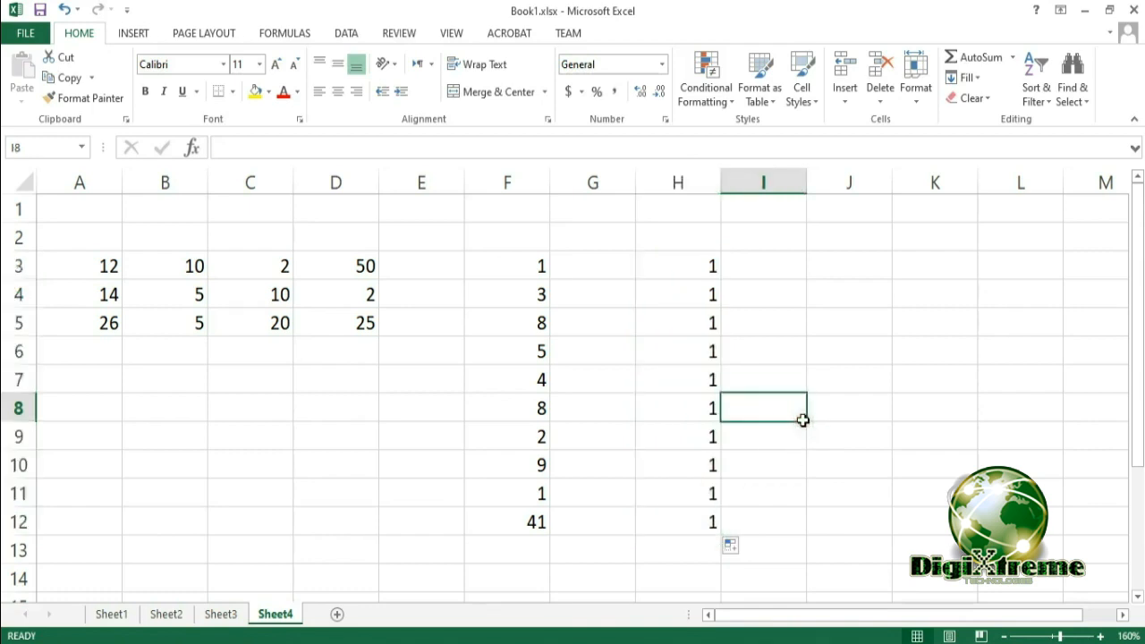
# - Enter 1 in cell I3 and extend it down through cell I12 using the Fill Series option
pyautogui.click(761, 266)
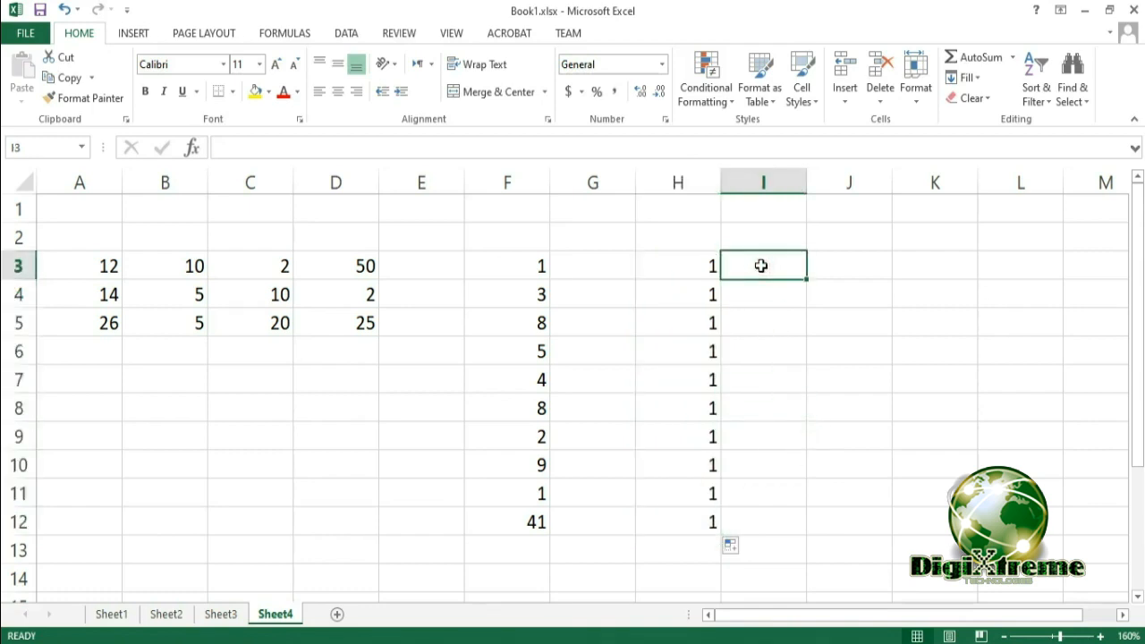
pyautogui.write('1')
pyautogui.press('Return')
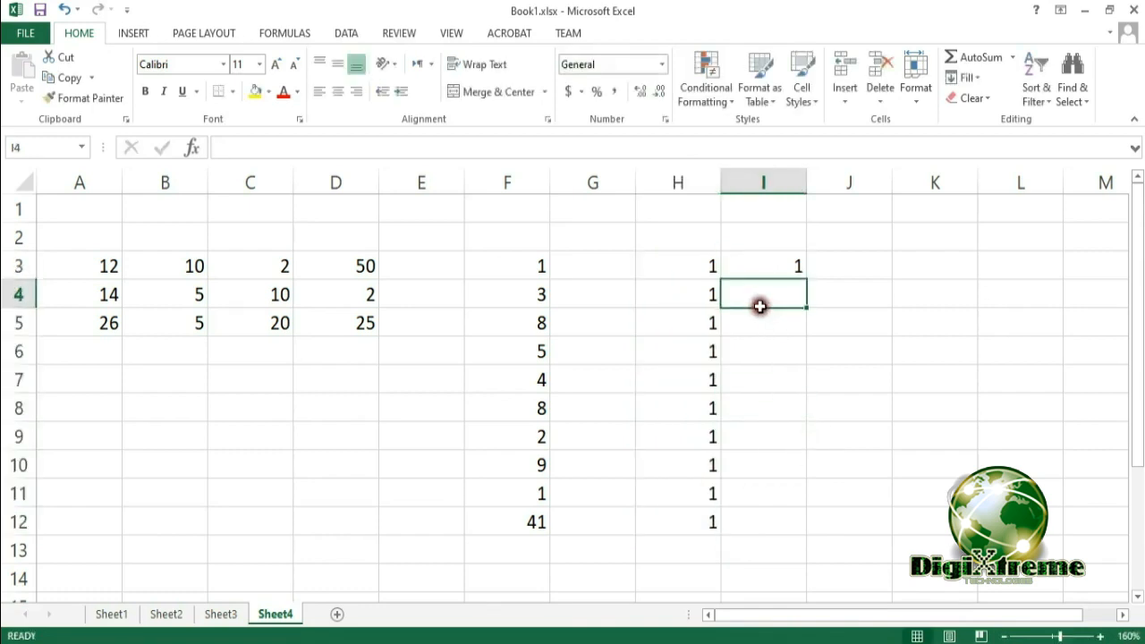
pyautogui.click(760, 267)
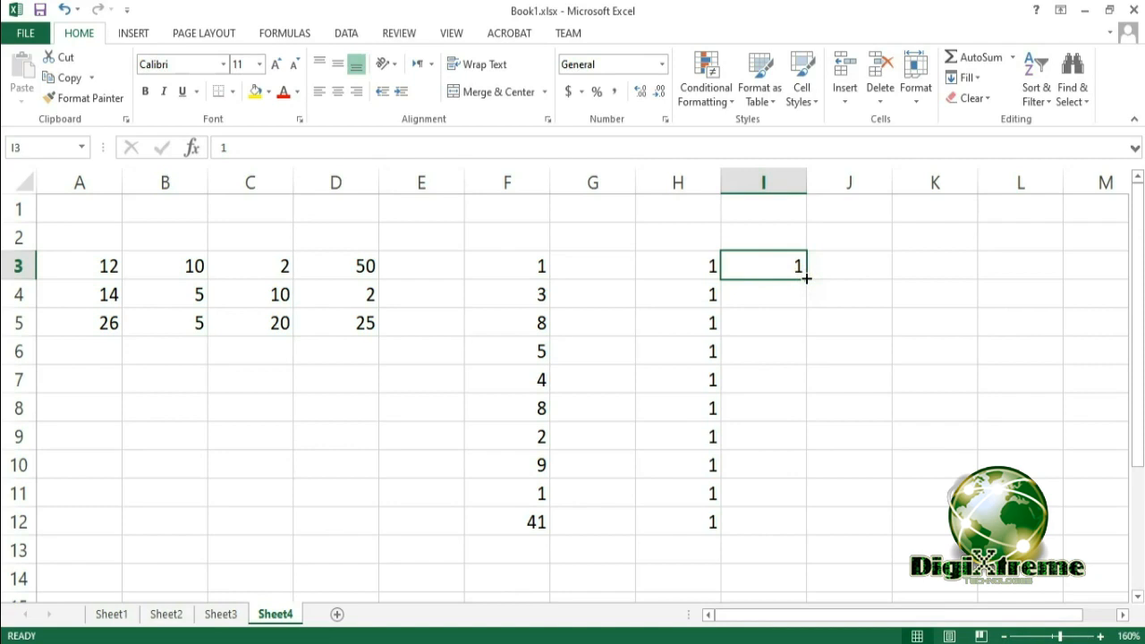
pyautogui.moveTo(806, 278); pyautogui.dragTo(776, 533)
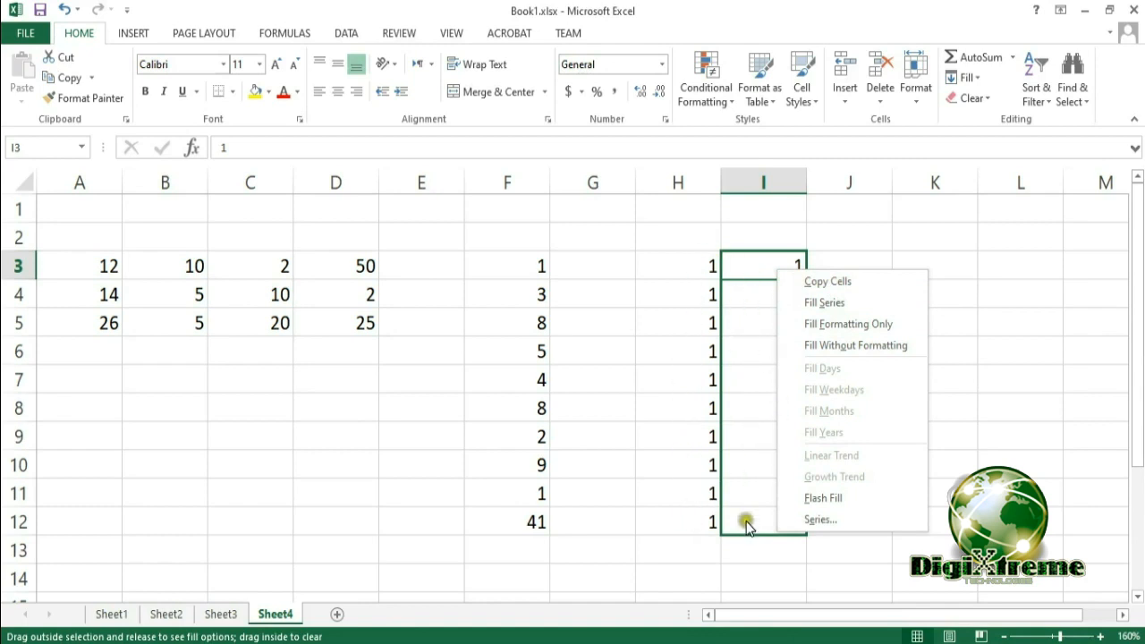
pyautogui.click(821, 304)
pyautogui.click(877, 314)
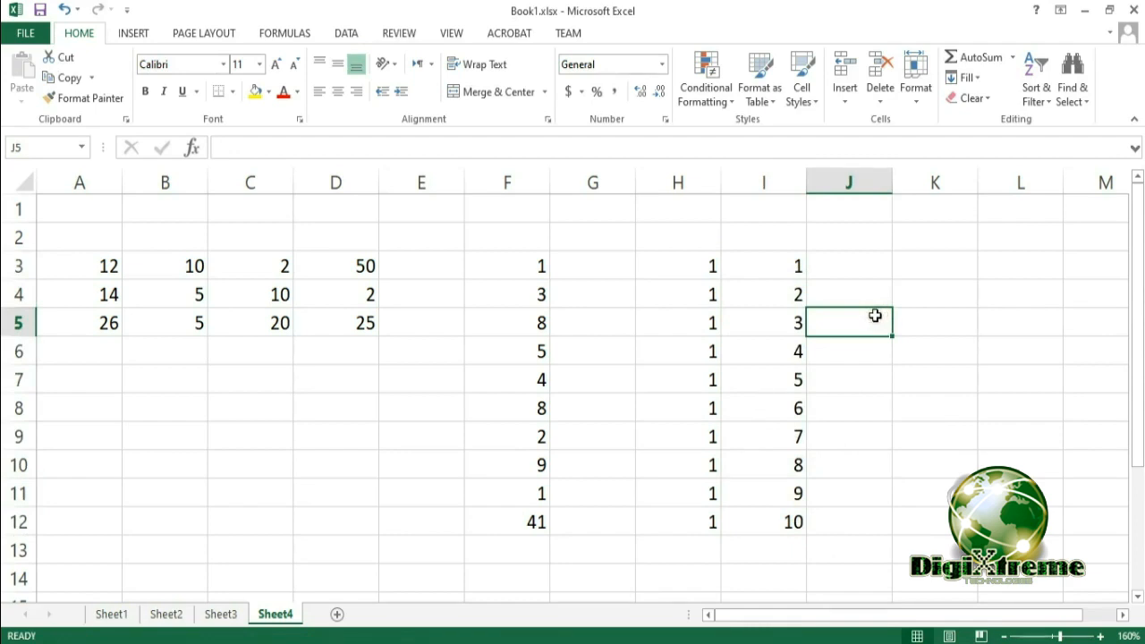
# - Enter Sunday in cell J3 and fill the weekdays down the column through Saturday in cell J9
pyautogui.click(854, 257)
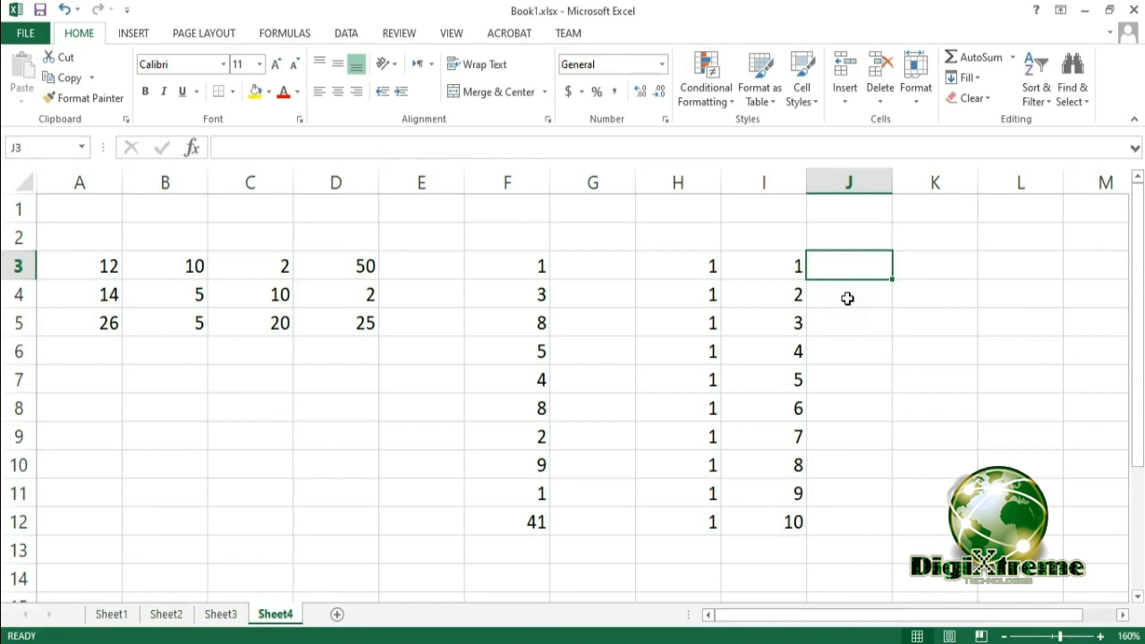
pyautogui.write('M')
pyautogui.press('BackSpace')
pyautogui.write('Sunday')
pyautogui.press('Return')
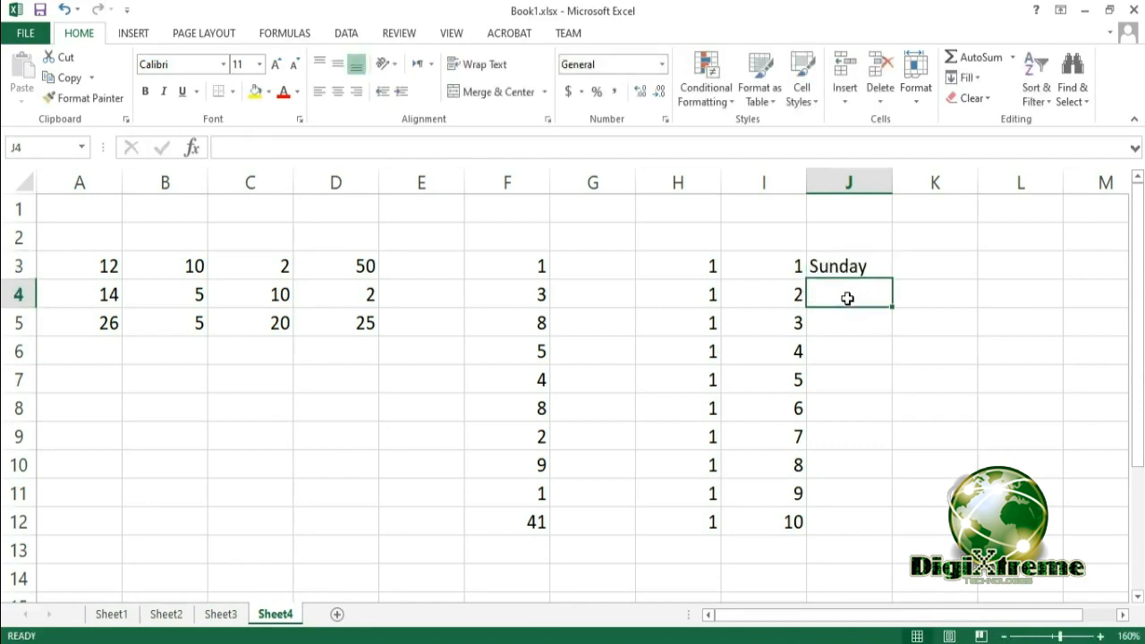
pyautogui.click(841, 260)
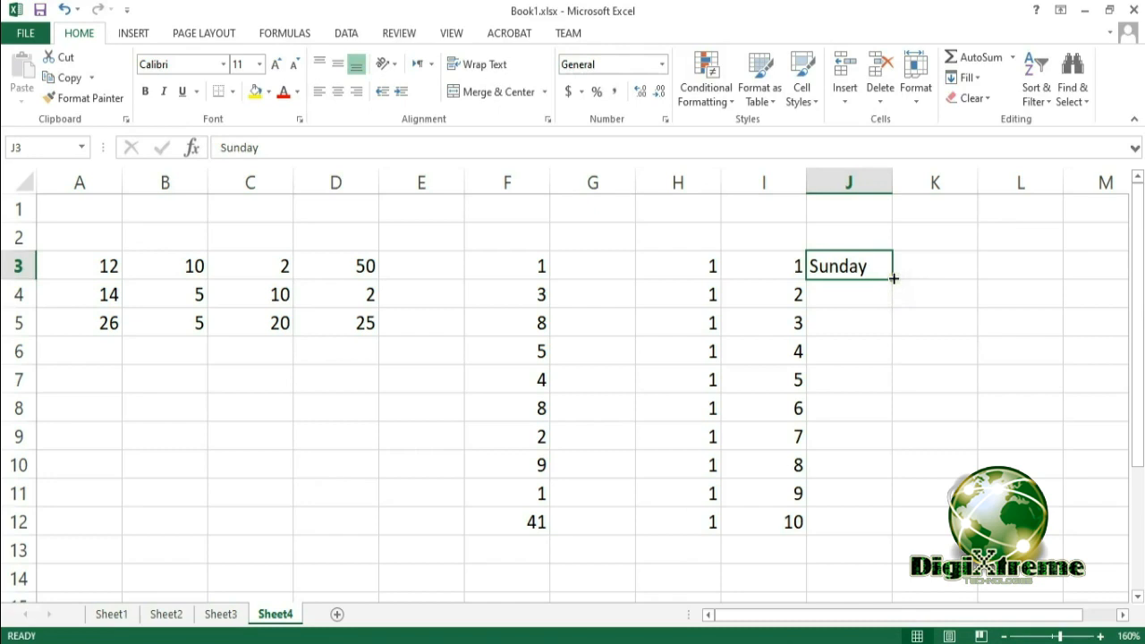
pyautogui.moveTo(894, 279); pyautogui.dragTo(897, 455)
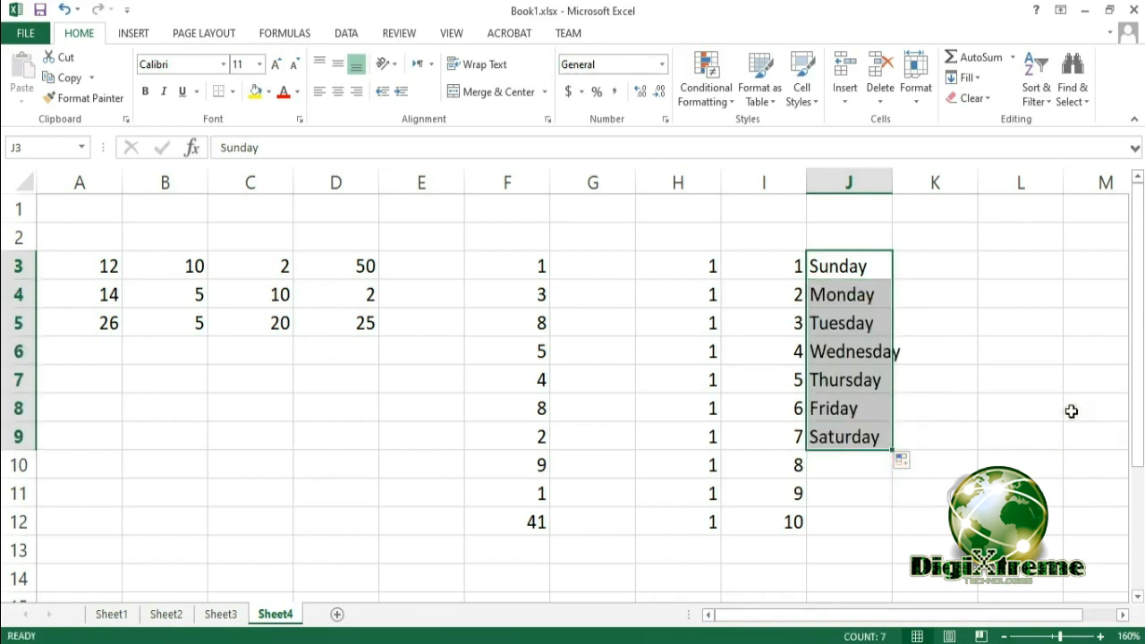
# - Enter January in cell K3 and fill the months down the column through December in cell K14
pyautogui.click(947, 266)
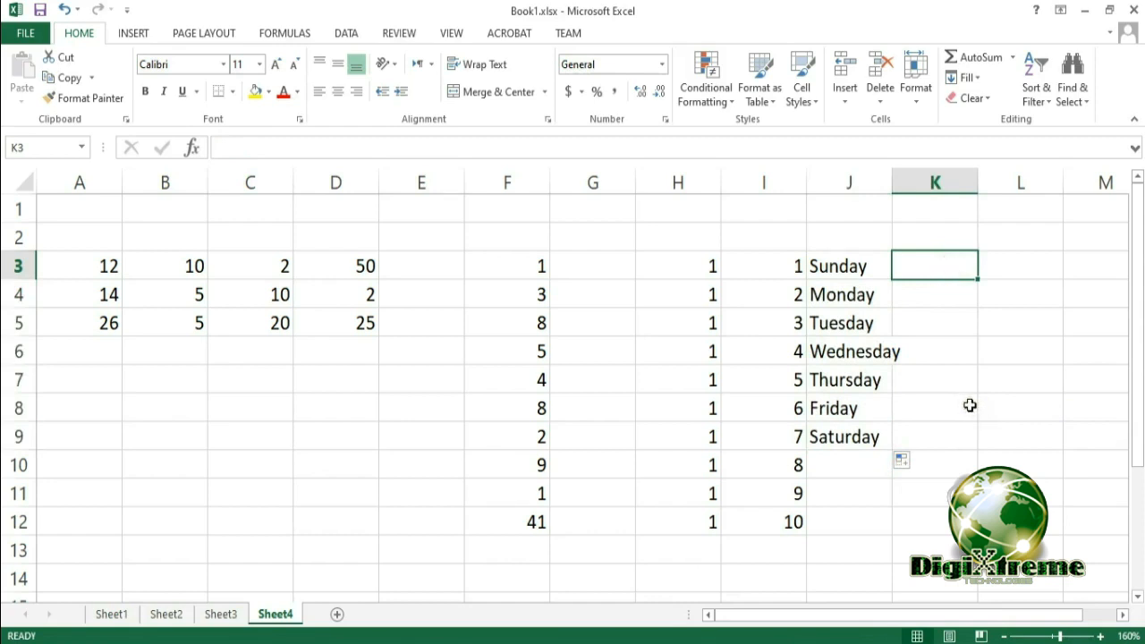
pyautogui.write('Jan')
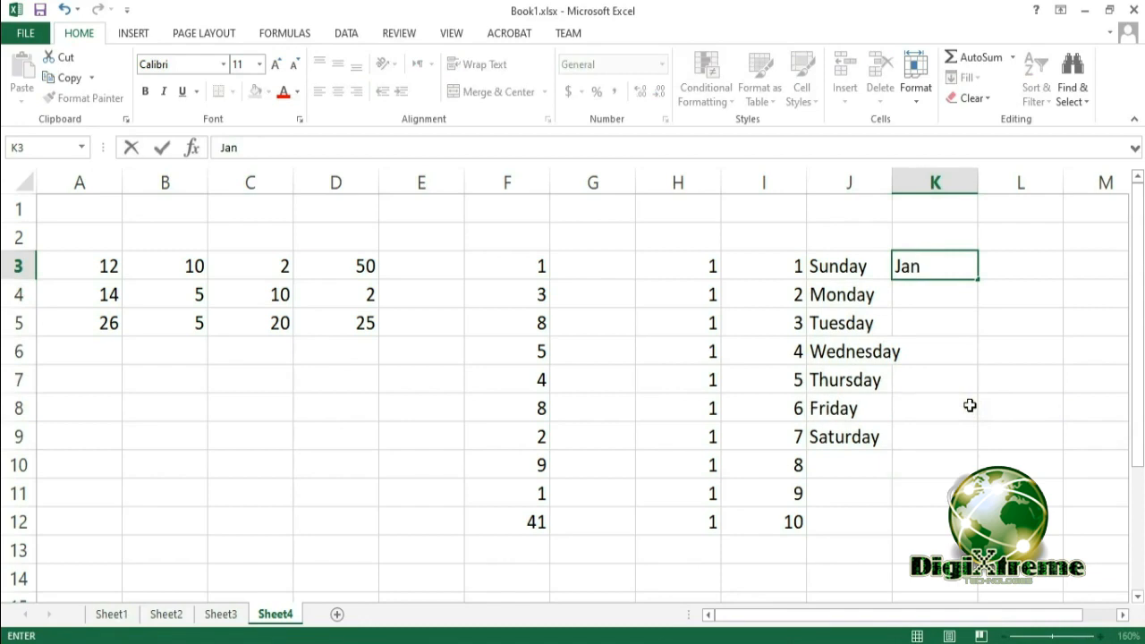
pyautogui.write('uary')
pyautogui.press('Return')
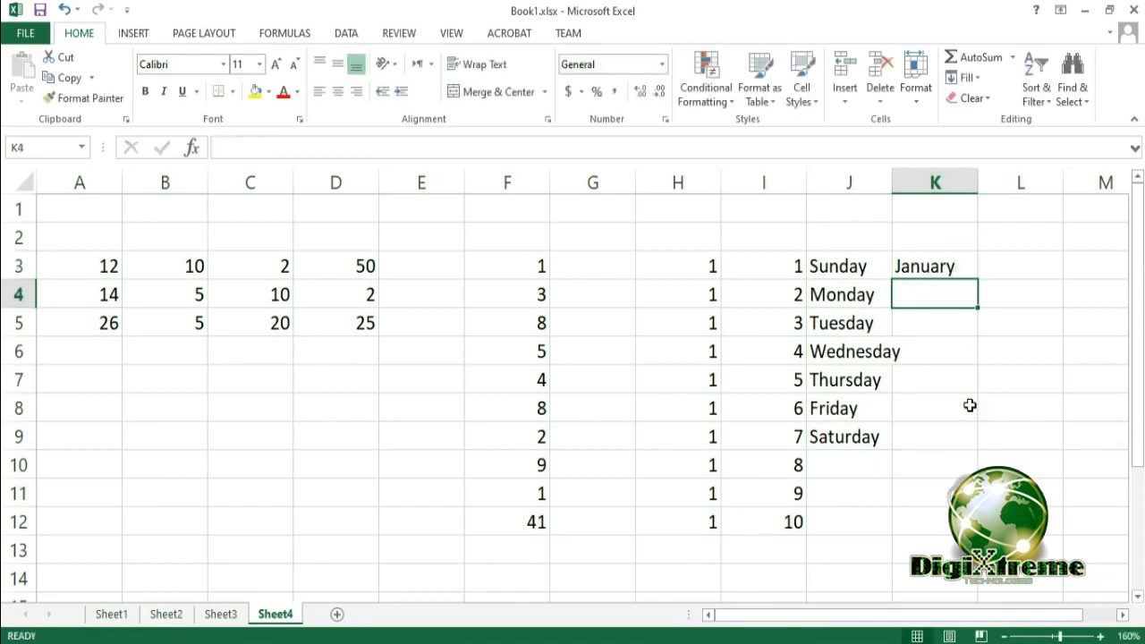
pyautogui.click(953, 259)
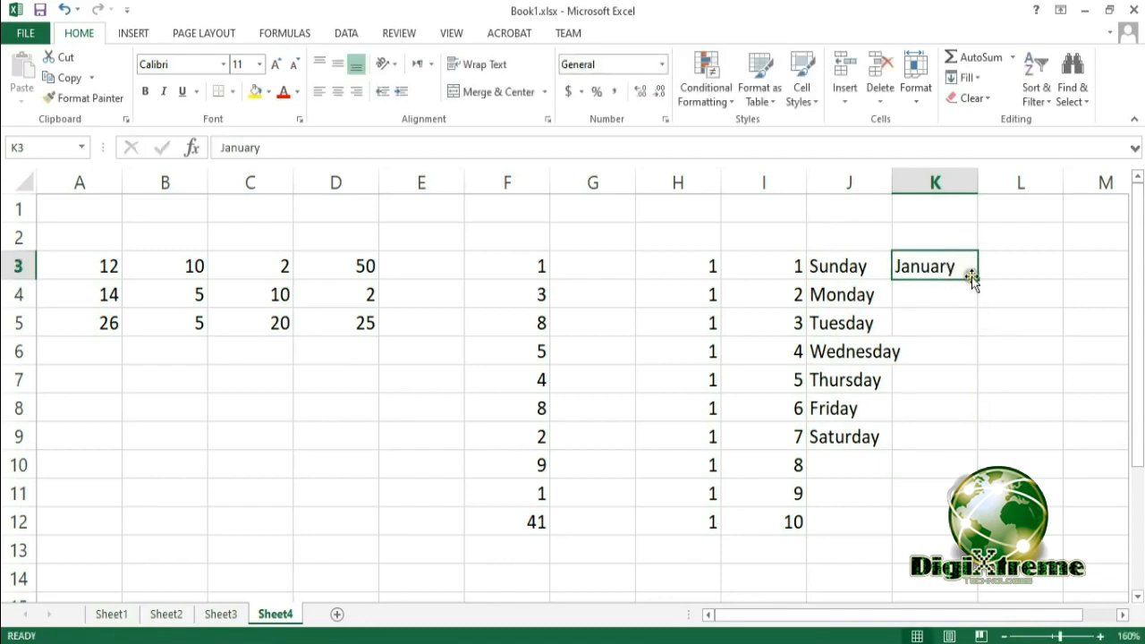
pyautogui.moveTo(978, 278); pyautogui.dragTo(990, 598)
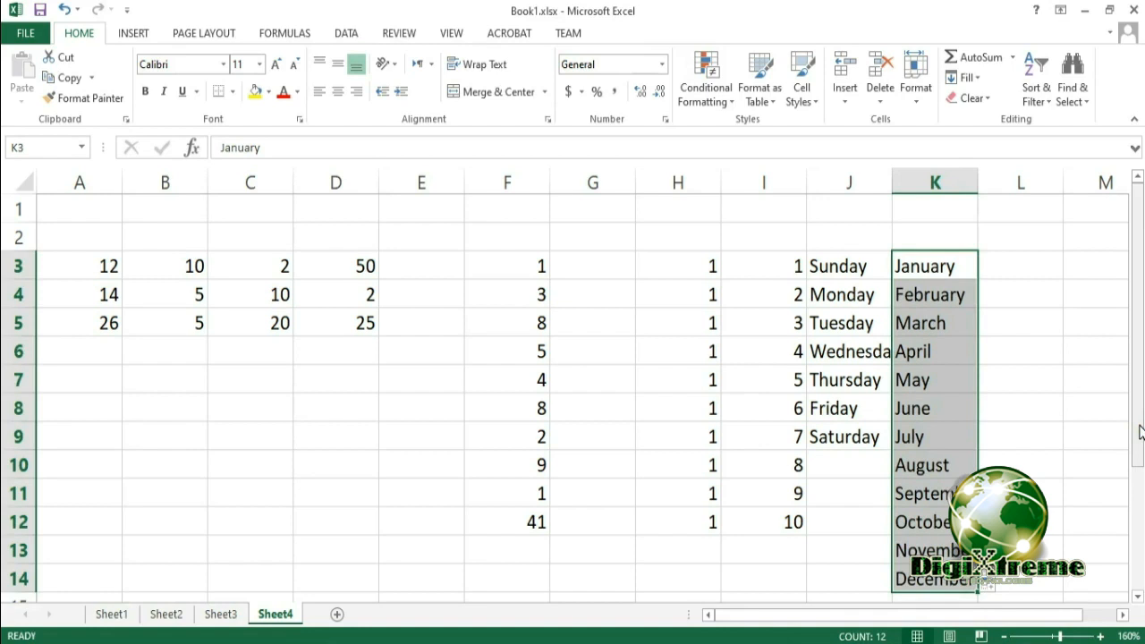
pyautogui.click(1001, 262)
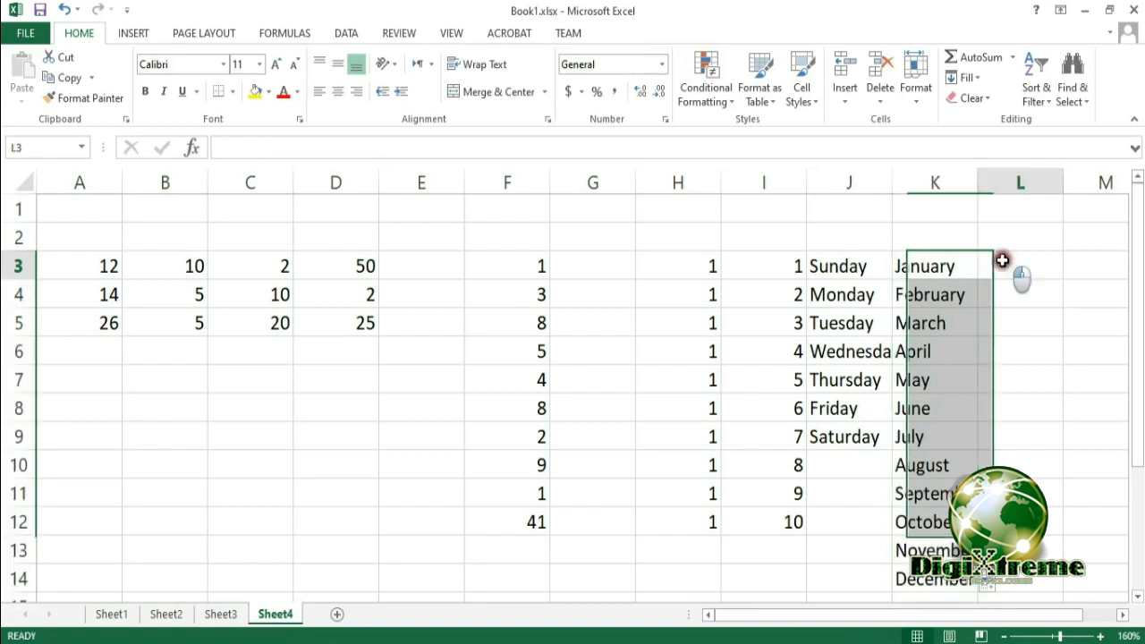